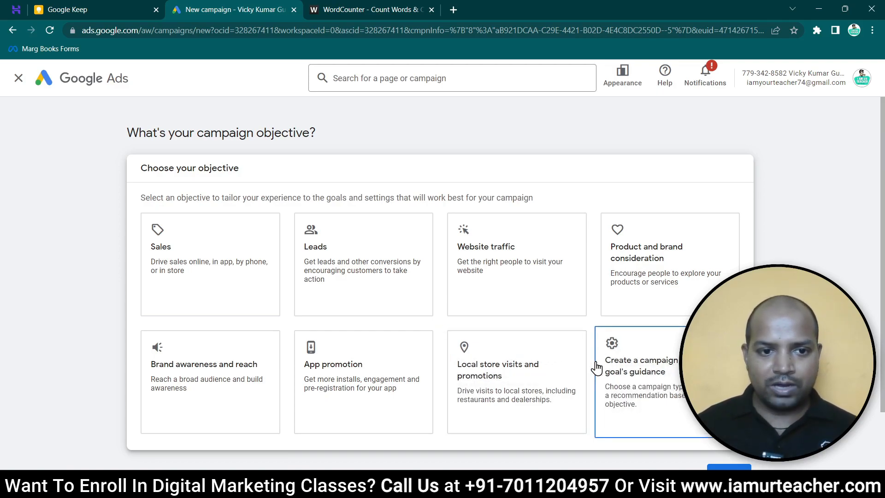
Step: Choose Leads as the campaign objective and Search as the campaign type
{"action": "left_click", "coordinate": [397, 263]}
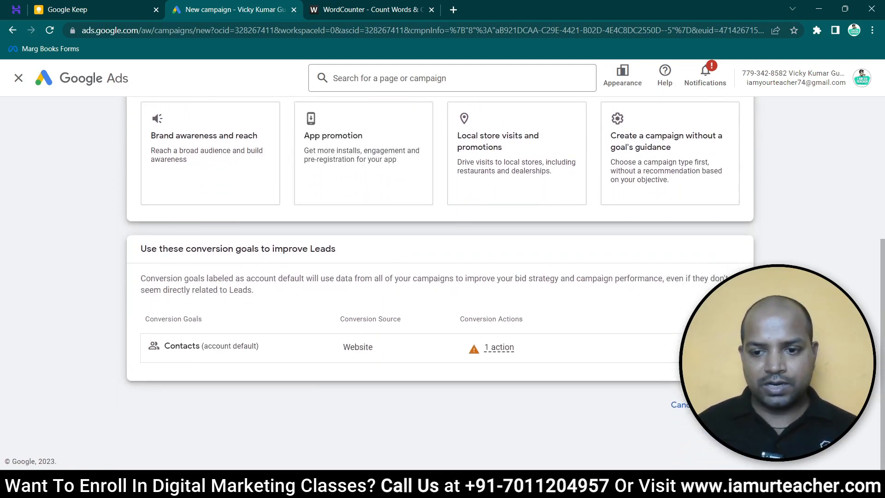
{"action": "left_click", "coordinate": [233, 356]}
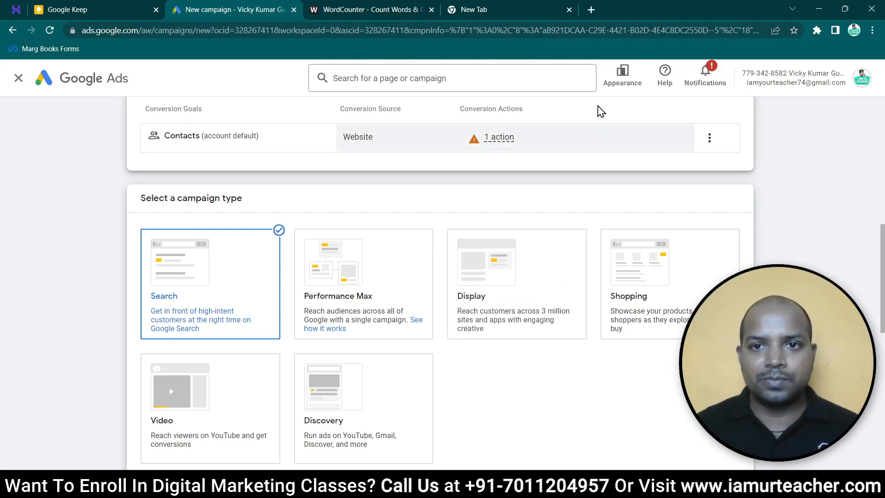
Step: Open google.com in a new browser tab and search for "digital marketing classes near me"
{"action": "left_click", "coordinate": [591, 9]}
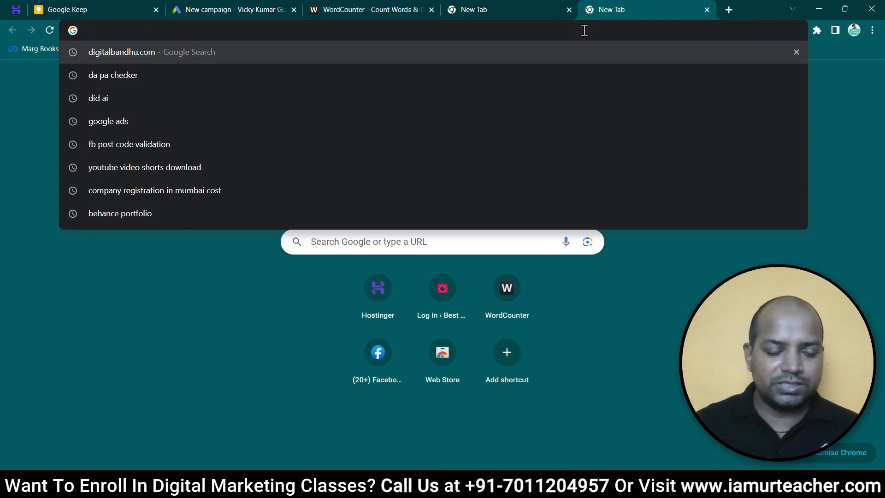
{"action": "type", "text": "google.com"}
{"action": "key", "text": "Return"}
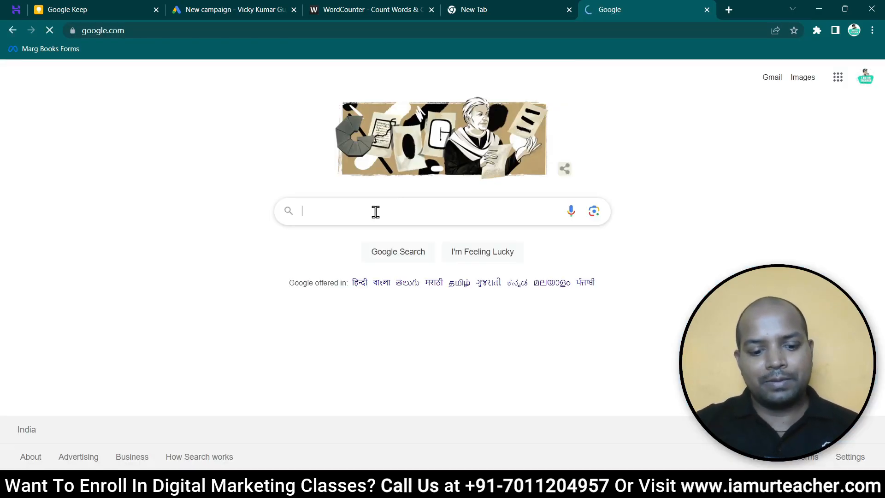
{"action": "type", "text": "digital marketing classes near"}
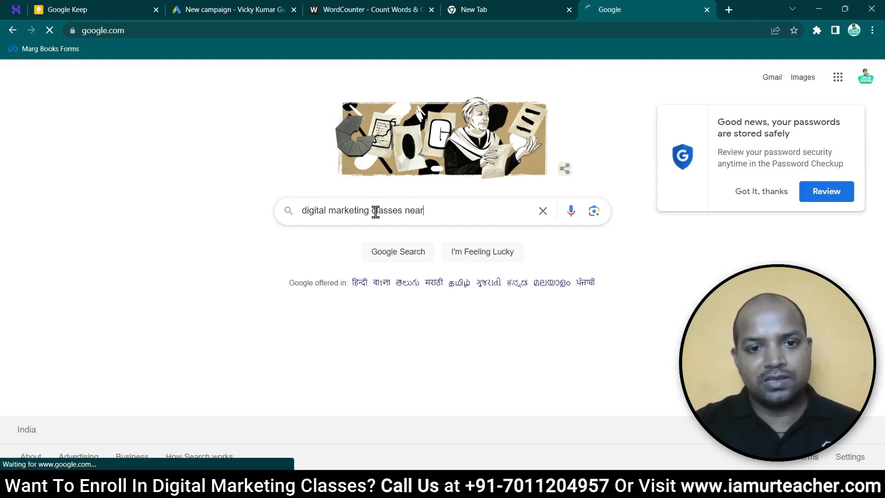
{"action": "type", "text": " me"}
{"action": "key", "text": "Return"}
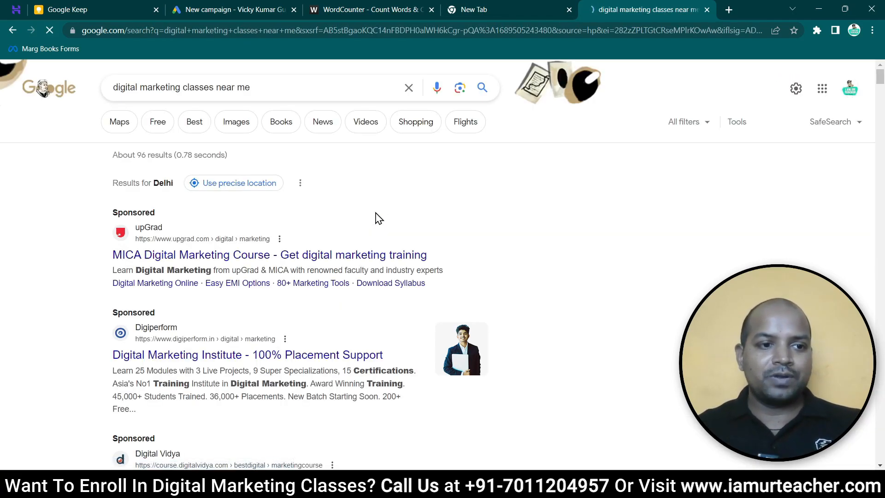
Step: Examine the sponsored listings in the search results, dismissing the site's location request
{"action": "scroll", "coordinate": [378, 217], "scroll_direction": "down", "scroll_amount": 3}
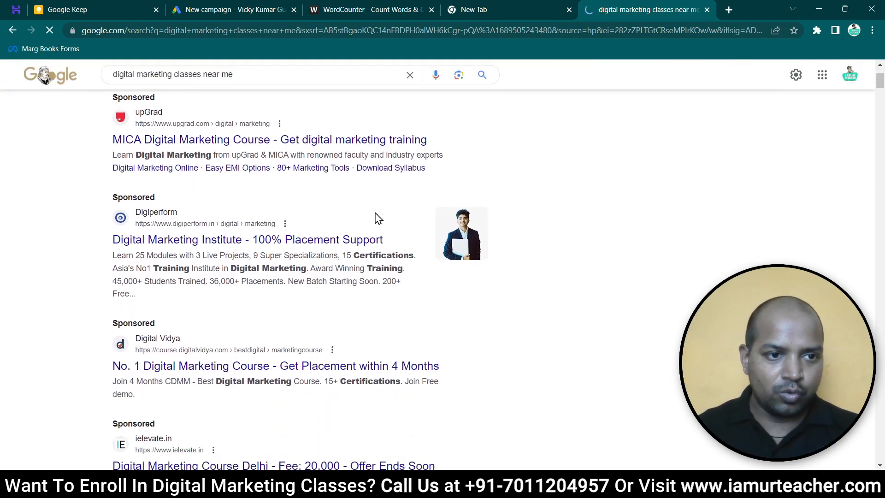
{"action": "scroll", "coordinate": [378, 218], "scroll_direction": "down", "scroll_amount": 4}
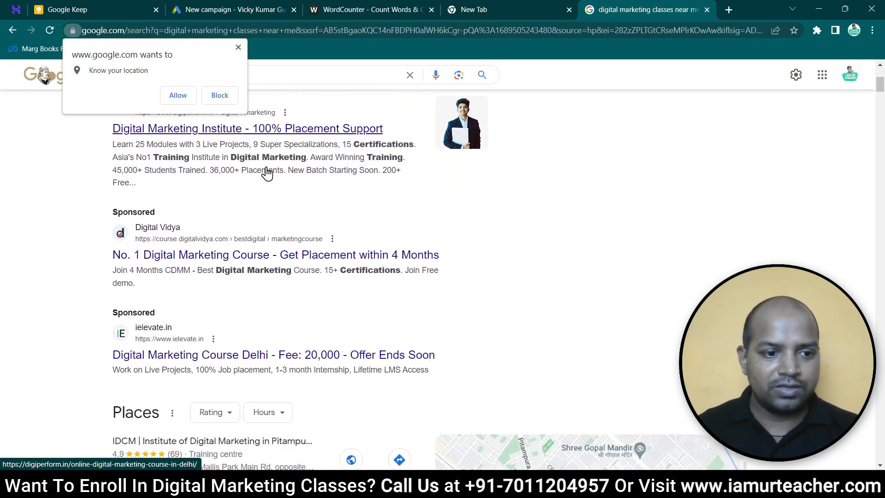
{"action": "left_click", "coordinate": [239, 47]}
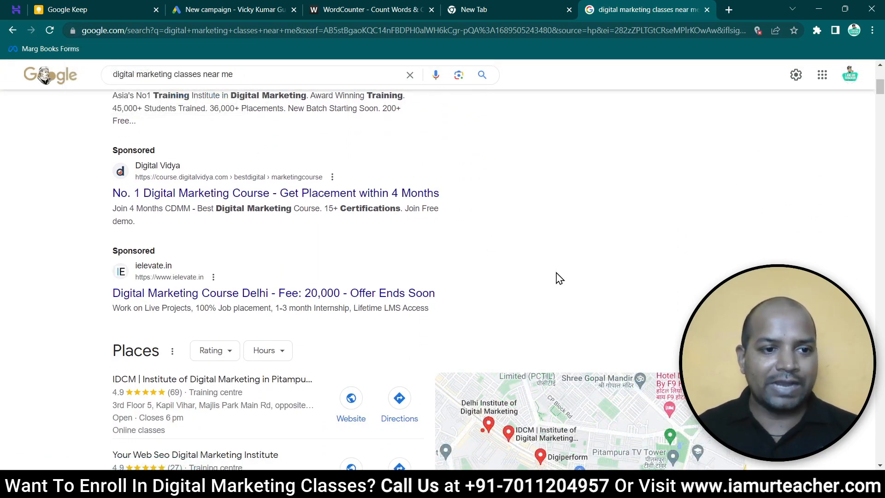
{"action": "scroll", "coordinate": [559, 278], "scroll_direction": "up", "scroll_amount": 1}
{"action": "scroll", "coordinate": [559, 278], "scroll_direction": "up", "scroll_amount": 2}
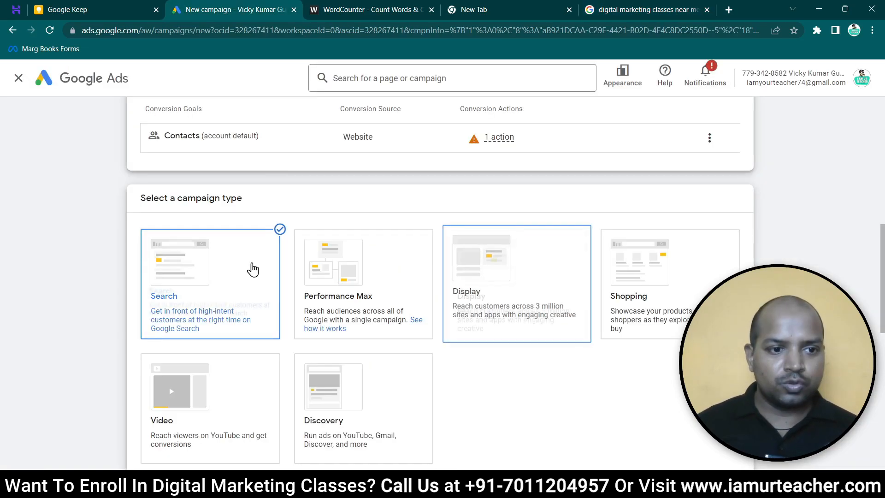
Step: Select the Search type in the new Google Ads campaign and check the website and phone number set for reaching the goal
{"action": "left_click", "coordinate": [243, 288]}
{"action": "scroll", "coordinate": [243, 290], "scroll_direction": "down", "scroll_amount": 5}
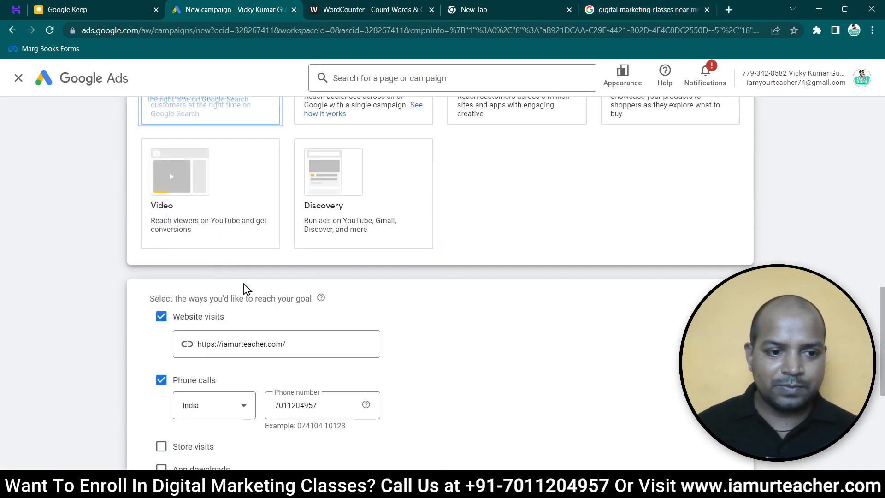
{"action": "left_click", "coordinate": [297, 274]}
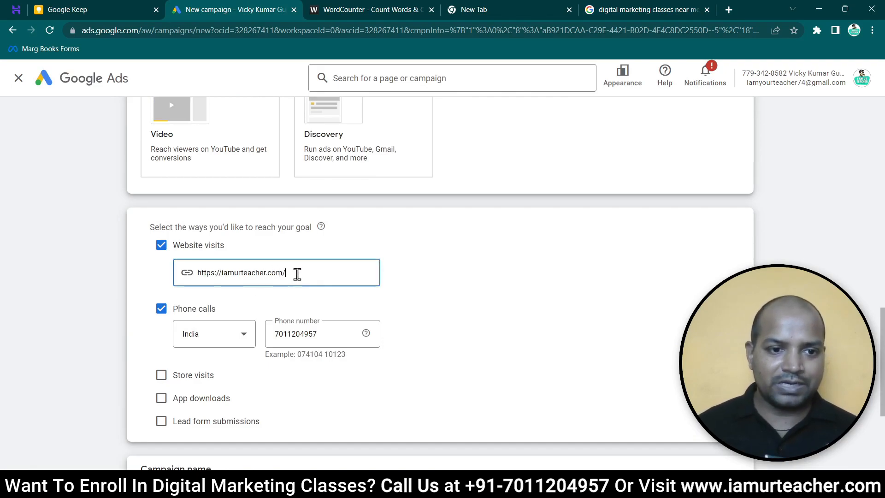
{"action": "left_click", "coordinate": [349, 335]}
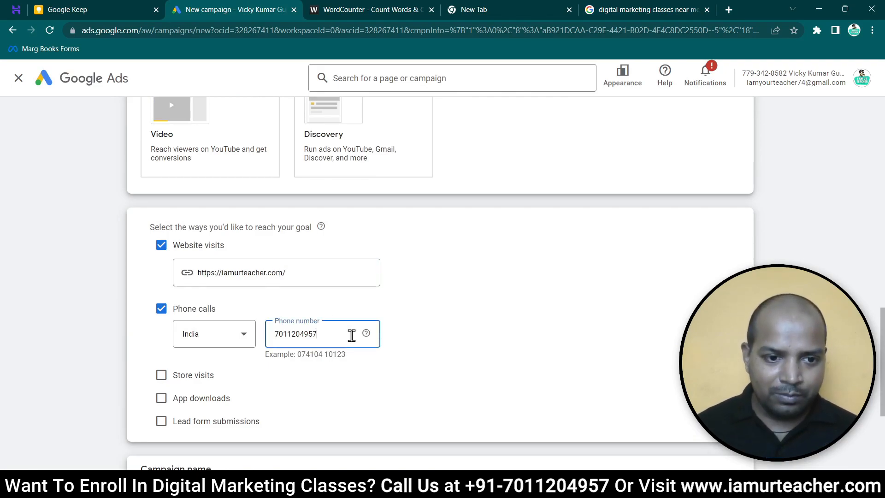
Step: Name the campaign Demo-Marketing and continue with a new campaign instead of the saved draft
{"action": "scroll", "coordinate": [351, 336], "scroll_direction": "down", "scroll_amount": 4}
{"action": "left_click", "coordinate": [293, 335]}
{"action": "key", "text": "ctrl+a"}
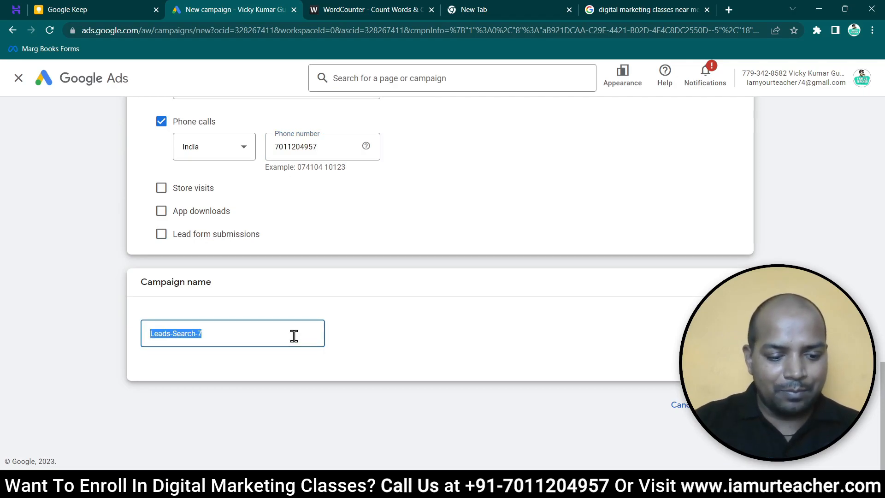
{"action": "type", "text": "Demo-Marketing"}
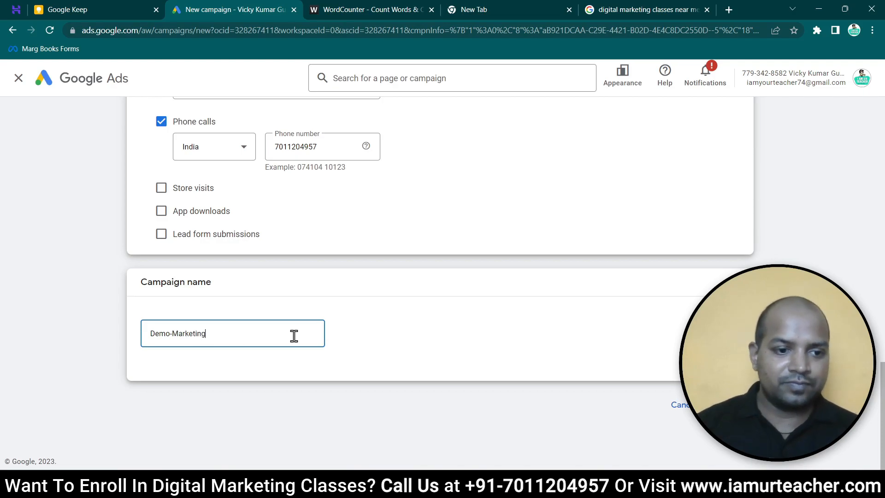
{"action": "left_click", "coordinate": [729, 404]}
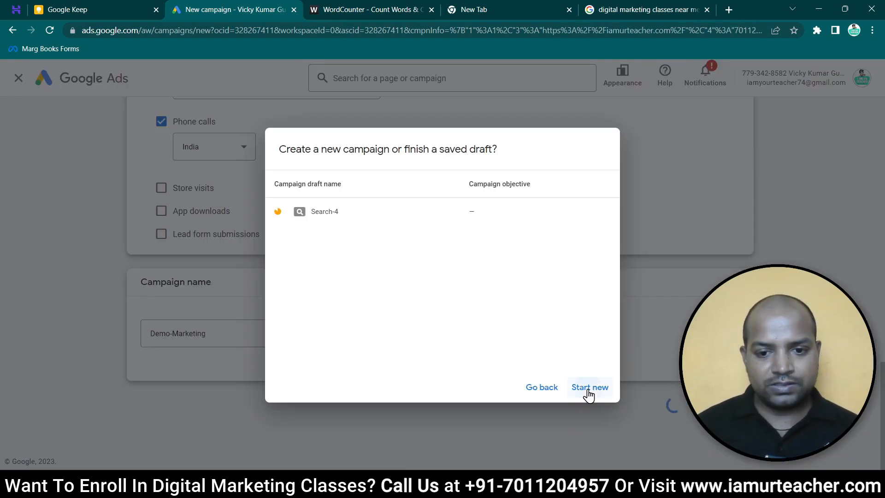
{"action": "left_click", "coordinate": [588, 387]}
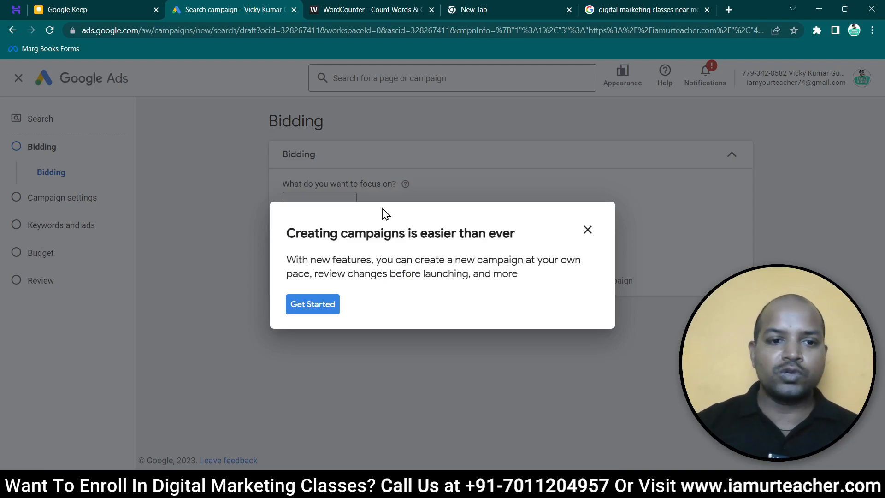
Step: Exit the campaign creation guide and set the bidding focus to Clicks without a maximum cost per click limit
{"action": "left_click", "coordinate": [587, 230]}
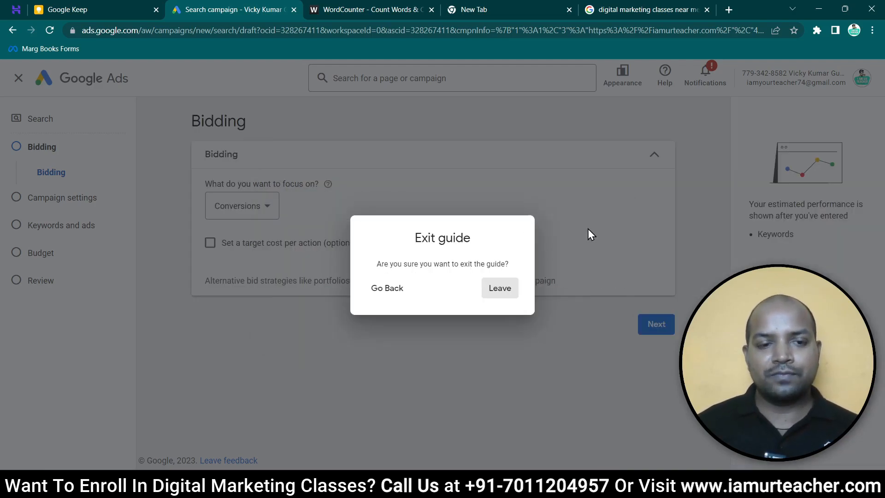
{"action": "left_click", "coordinate": [509, 291]}
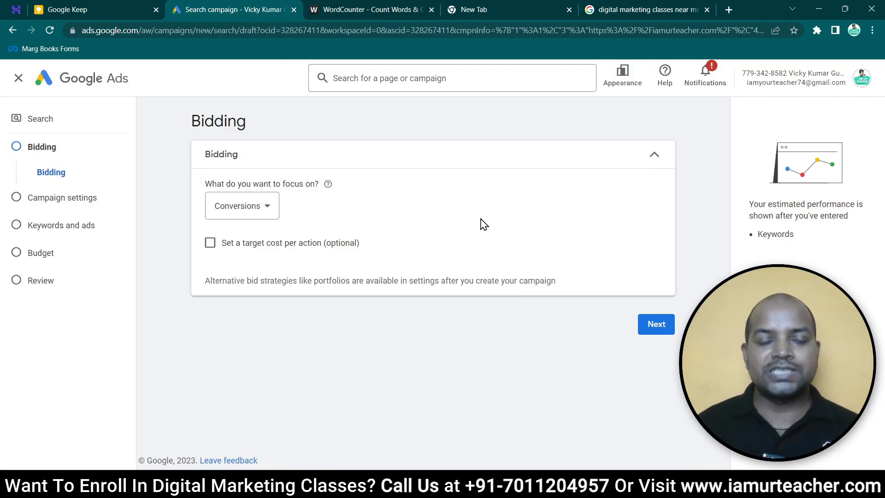
{"action": "left_click", "coordinate": [270, 211]}
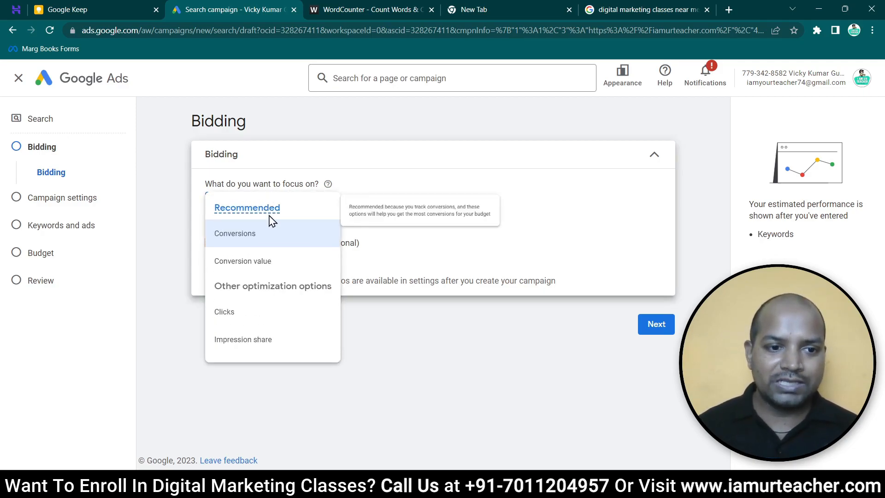
{"action": "mouse_move", "coordinate": [257, 317]}
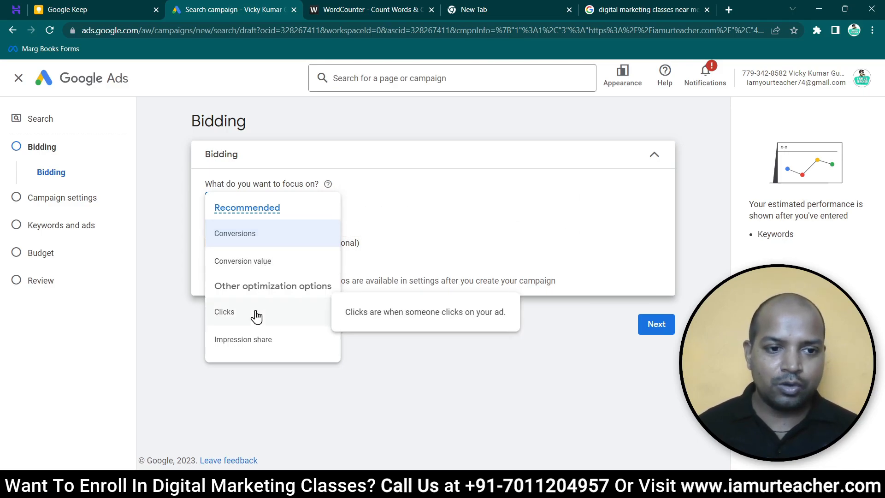
{"action": "left_click", "coordinate": [257, 317]}
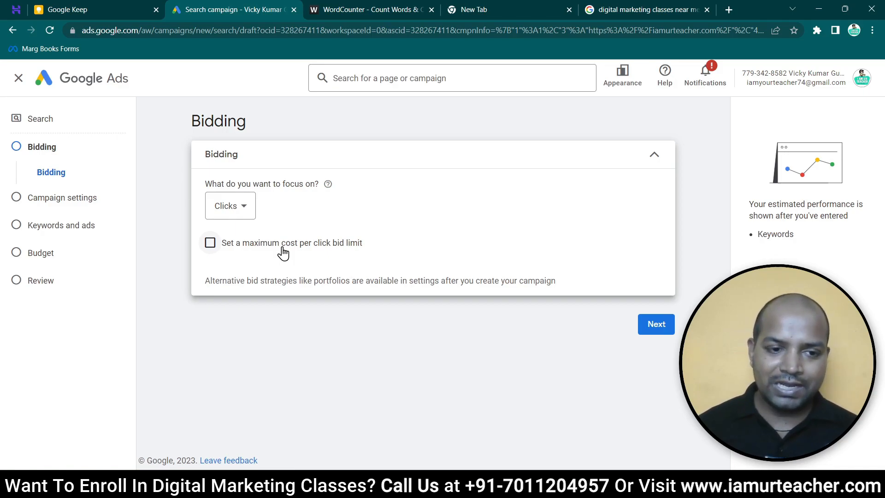
{"action": "left_click", "coordinate": [667, 326]}
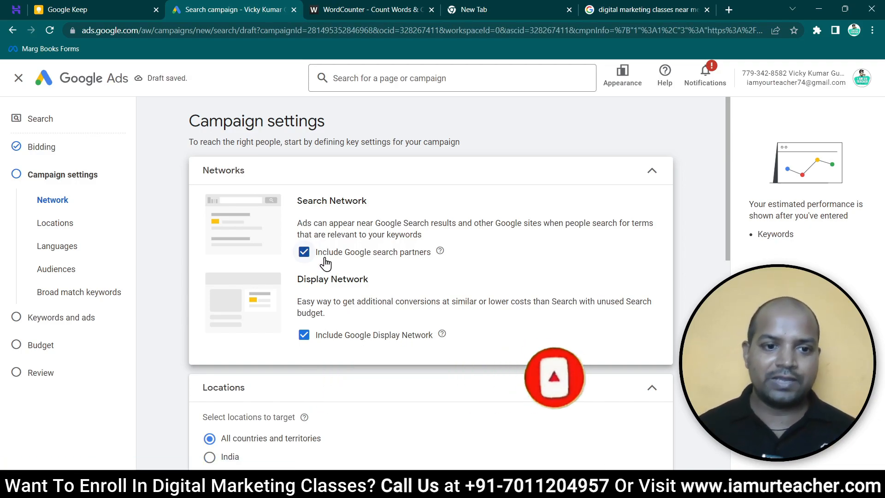
Step: Exclude the Google Display Network from the campaign and set the target location to India
{"action": "left_click", "coordinate": [307, 340]}
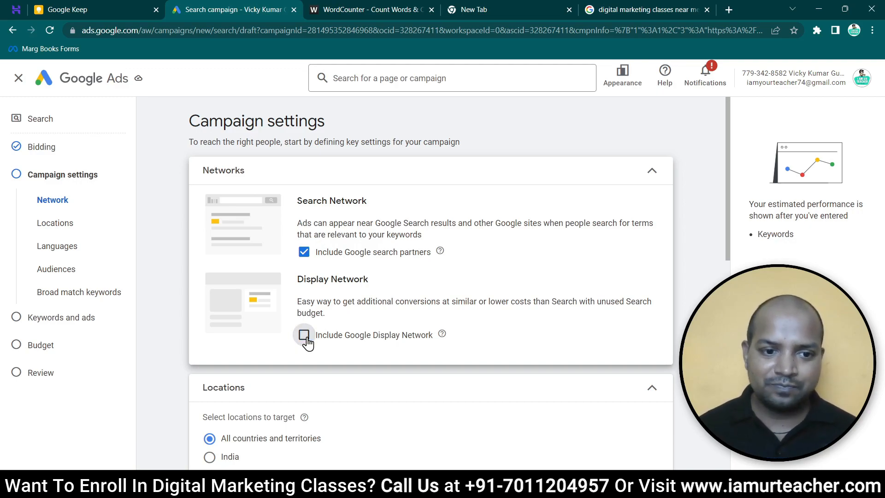
{"action": "scroll", "coordinate": [322, 332], "scroll_direction": "down", "scroll_amount": 3}
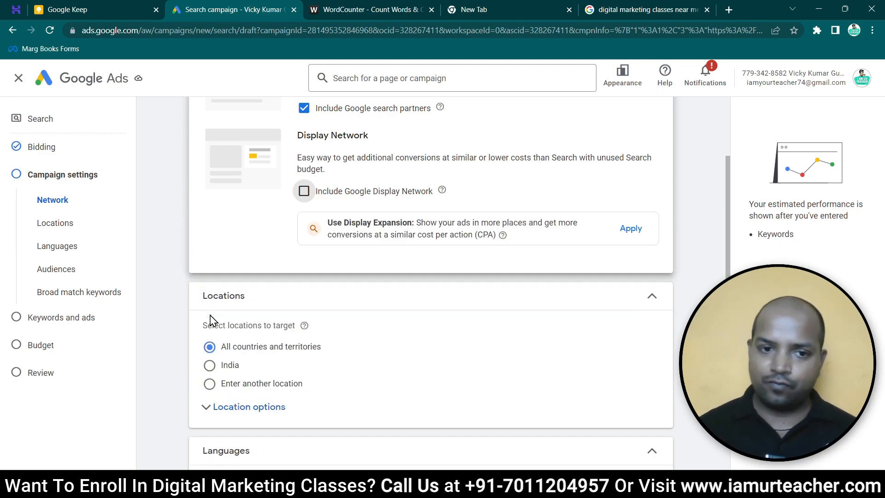
{"action": "scroll", "coordinate": [212, 318], "scroll_direction": "down", "scroll_amount": 3}
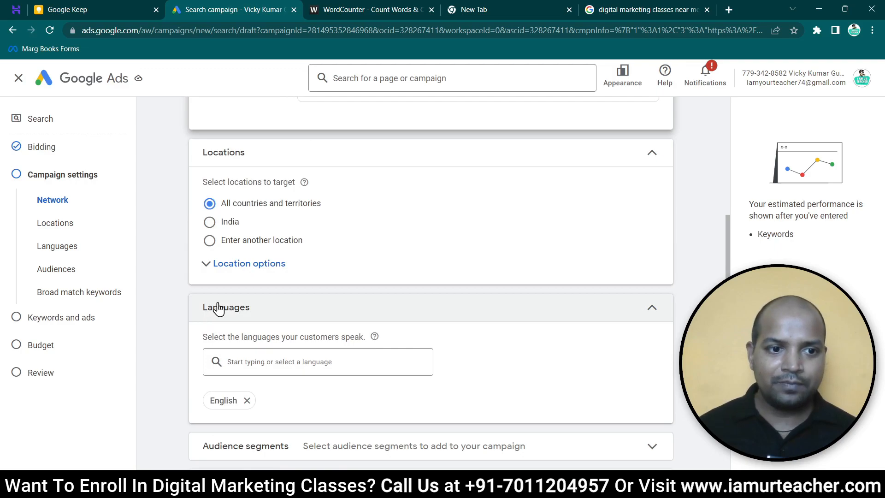
{"action": "left_click", "coordinate": [210, 222]}
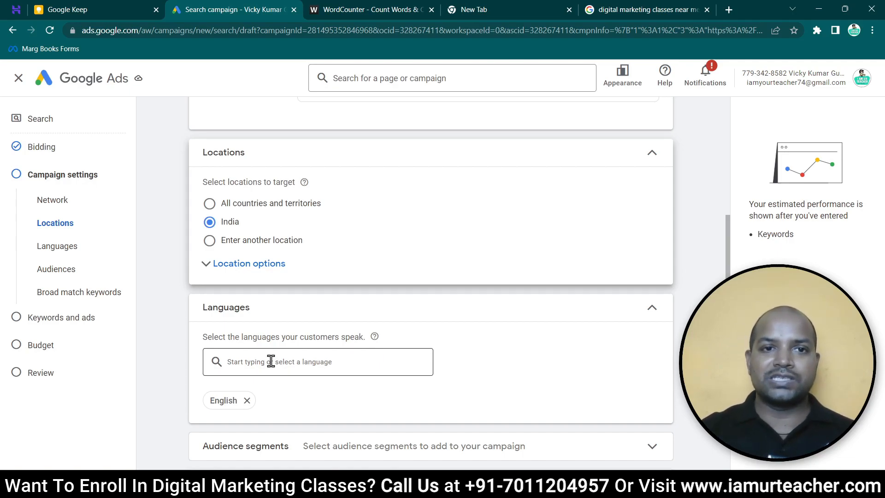
Step: Expand the audience segments section and look through the suggested segments and the targeting setting options
{"action": "scroll", "coordinate": [271, 361], "scroll_direction": "down", "scroll_amount": 5}
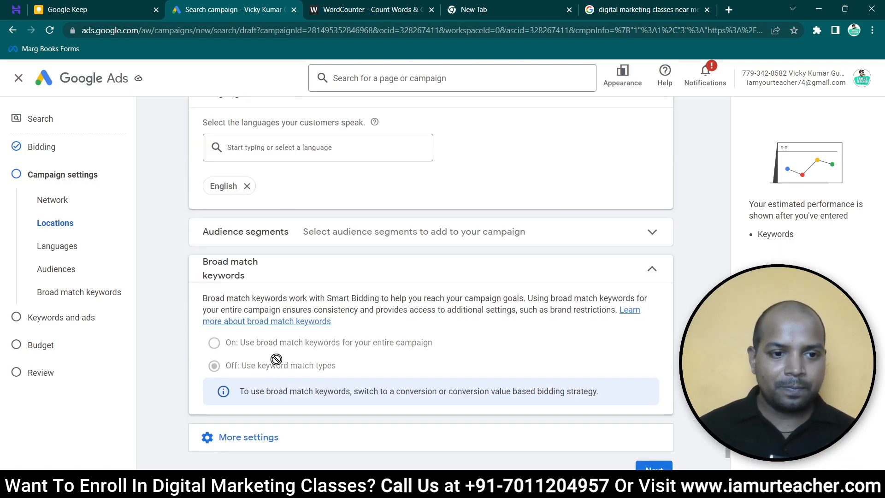
{"action": "left_click", "coordinate": [656, 234]}
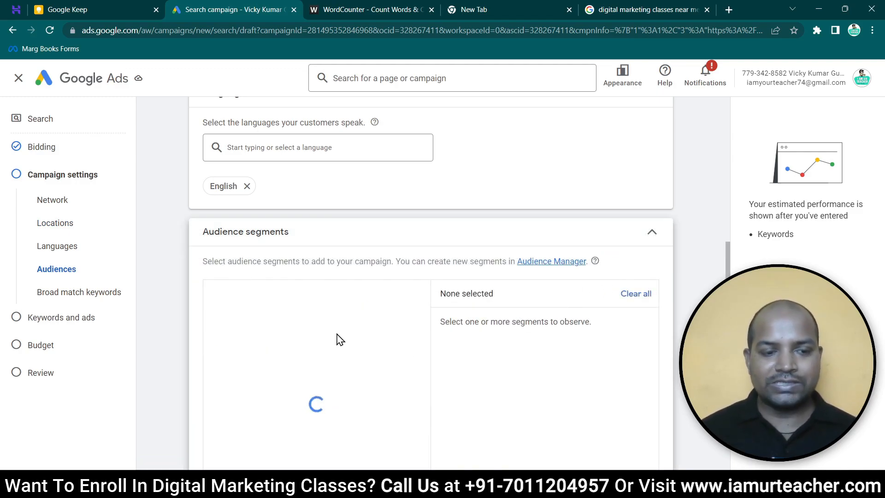
{"action": "scroll", "coordinate": [340, 341], "scroll_direction": "up", "scroll_amount": 2}
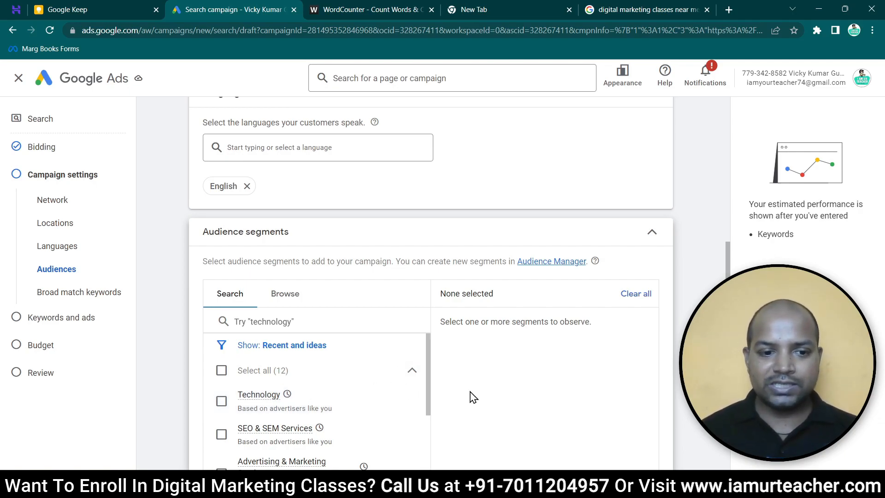
{"action": "scroll", "coordinate": [474, 396], "scroll_direction": "down", "scroll_amount": 3}
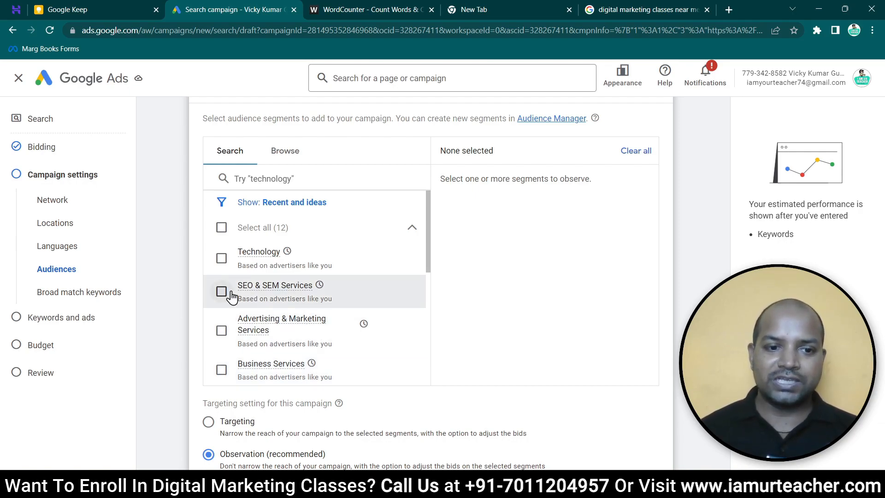
{"action": "scroll", "coordinate": [233, 329], "scroll_direction": "down", "scroll_amount": 1}
{"action": "scroll", "coordinate": [236, 323], "scroll_direction": "down", "scroll_amount": 1}
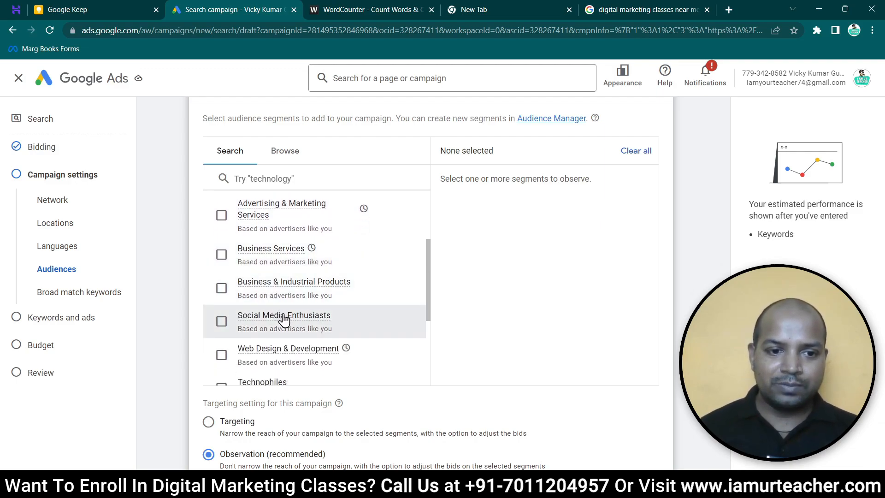
{"action": "mouse_move", "coordinate": [284, 317]}
{"action": "scroll", "coordinate": [274, 316], "scroll_direction": "down", "scroll_amount": 1}
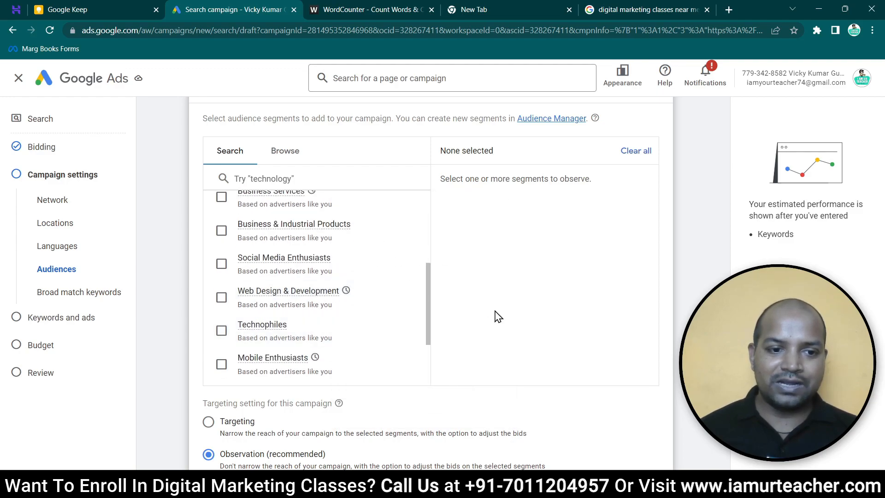
{"action": "scroll", "coordinate": [355, 312], "scroll_direction": "down", "scroll_amount": 3}
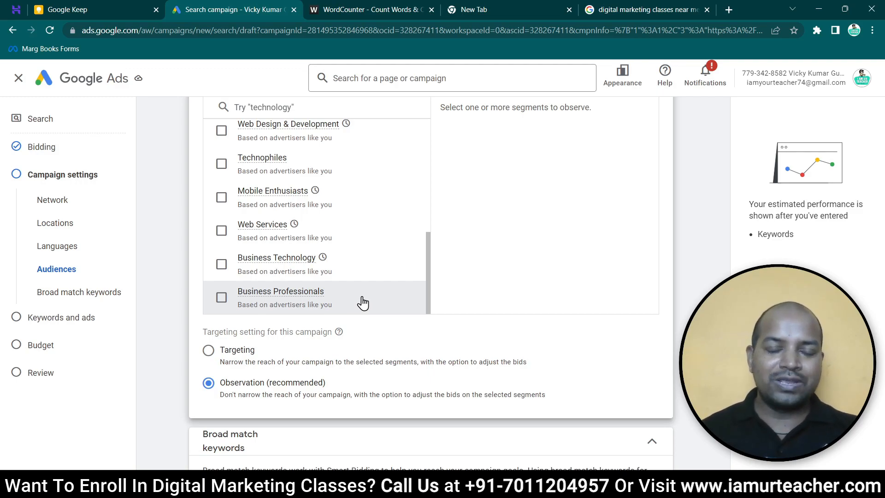
{"action": "scroll", "coordinate": [363, 302], "scroll_direction": "up", "scroll_amount": 10}
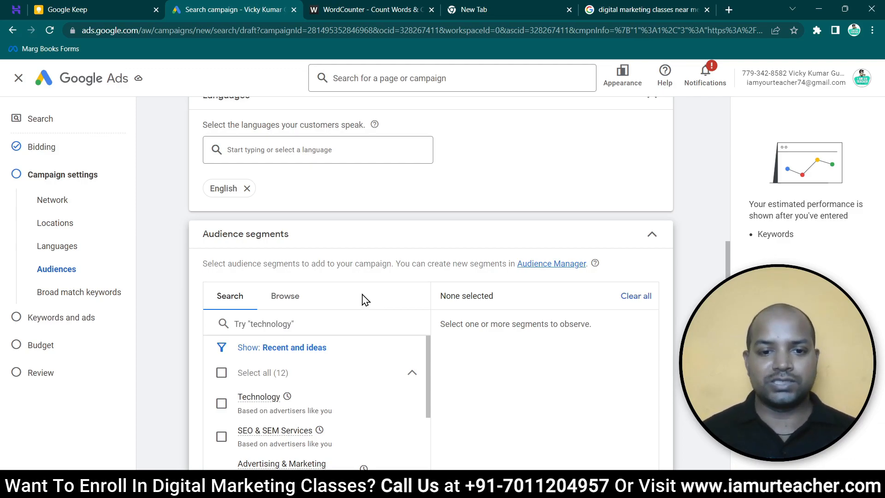
Step: Collapse the audience segments section and open the ad rotation setting among the additional campaign settings
{"action": "scroll", "coordinate": [363, 299], "scroll_direction": "down", "scroll_amount": 2}
{"action": "left_click", "coordinate": [653, 162]}
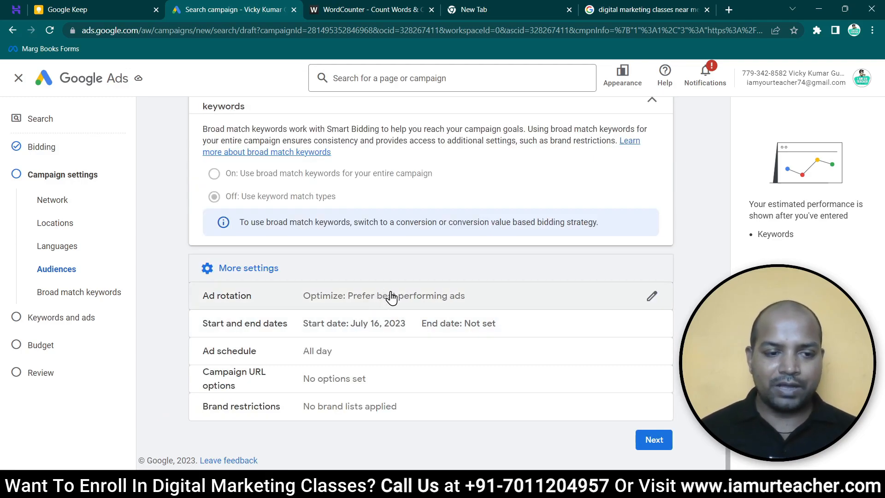
{"action": "left_click", "coordinate": [661, 301]}
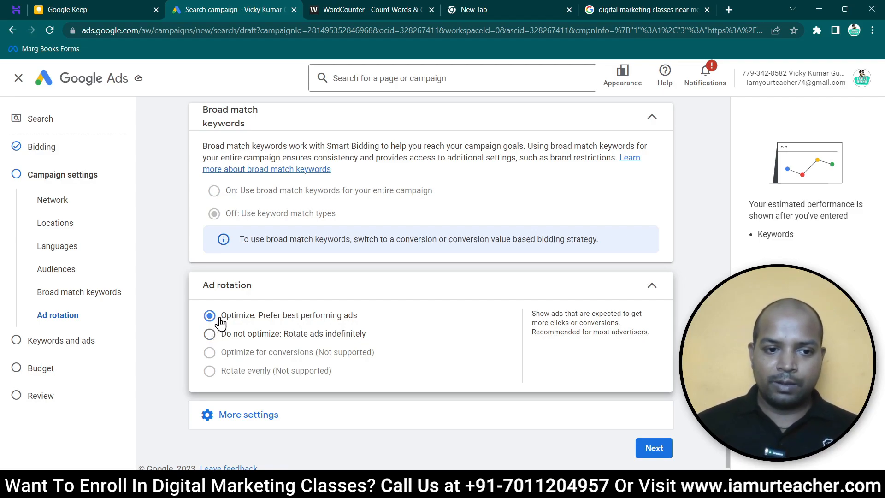
Step: Open the ad schedule in the additional campaign settings and set its start time to 05:30 for all days
{"action": "scroll", "coordinate": [305, 318], "scroll_direction": "down", "scroll_amount": 1}
{"action": "left_click", "coordinate": [269, 413]}
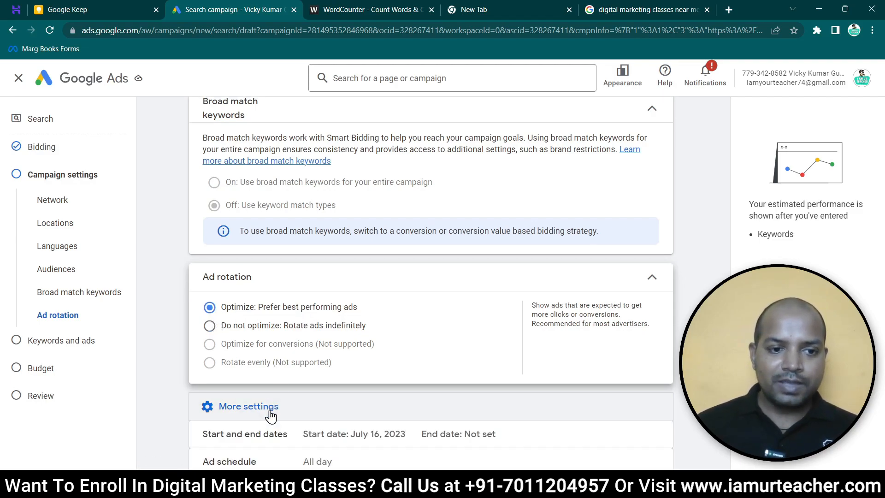
{"action": "scroll", "coordinate": [363, 373], "scroll_direction": "down", "scroll_amount": 2}
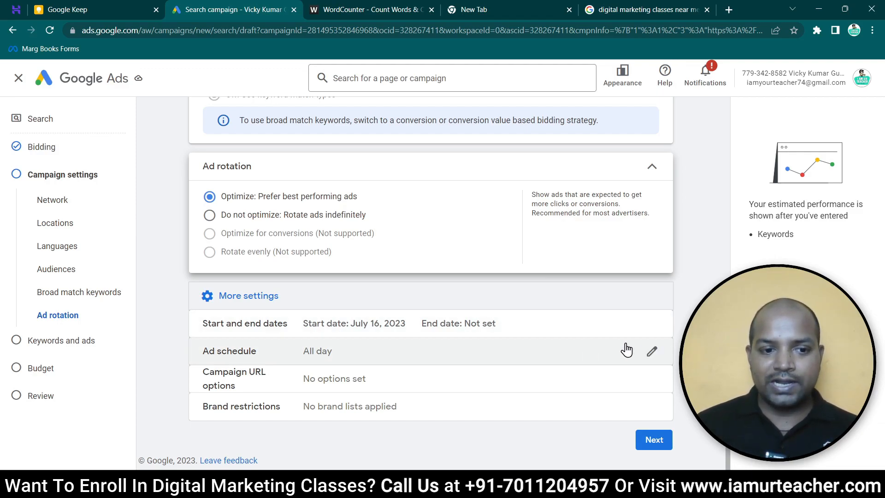
{"action": "left_click", "coordinate": [651, 351]}
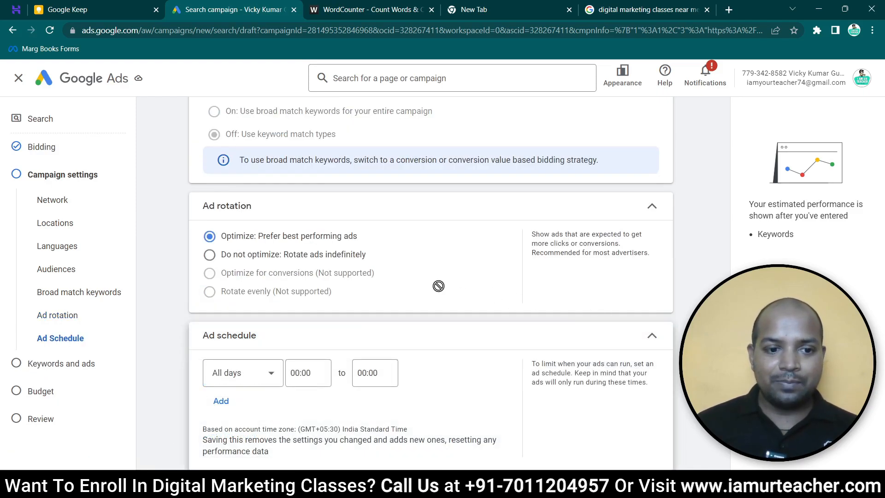
{"action": "left_click", "coordinate": [278, 380]}
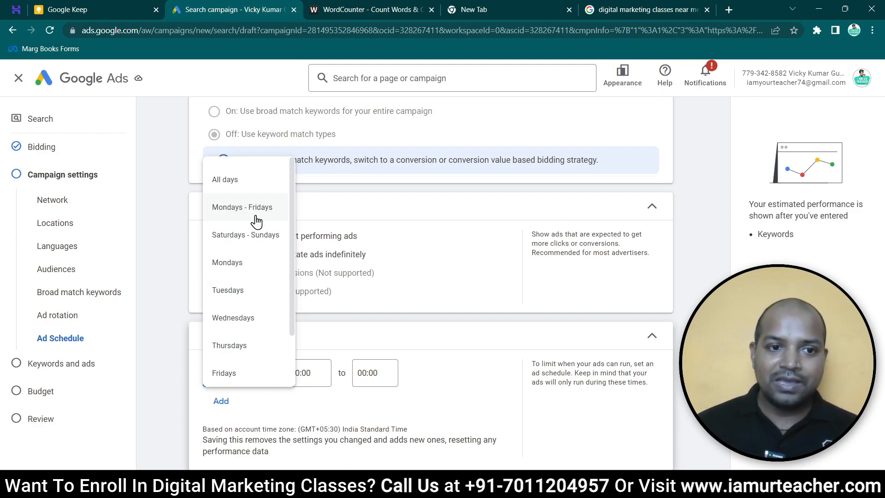
{"action": "left_click", "coordinate": [292, 367]}
{"action": "left_click", "coordinate": [300, 371]}
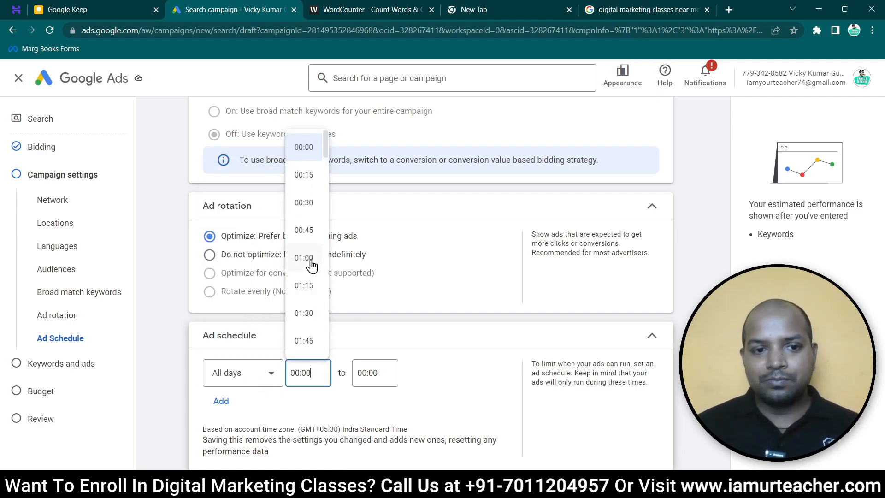
{"action": "scroll", "coordinate": [311, 267], "scroll_direction": "down", "scroll_amount": 12}
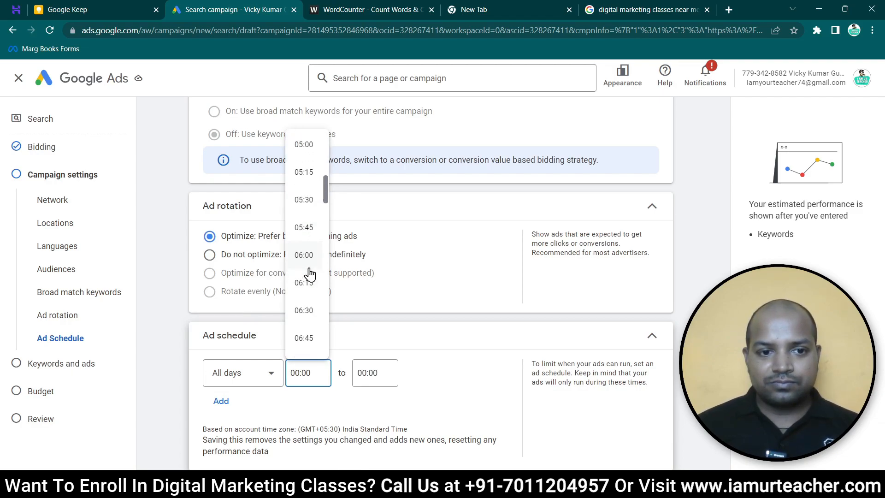
{"action": "left_click", "coordinate": [307, 180]}
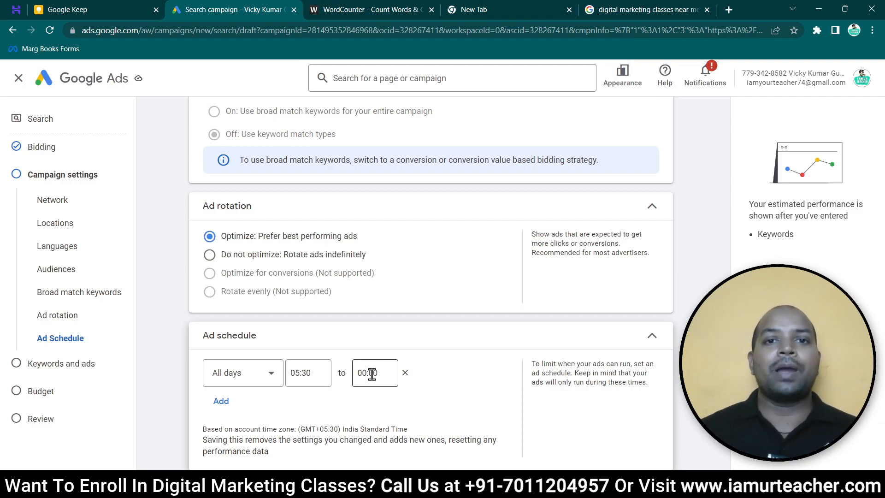
Step: Open and collapse the campaign URL options without setting any, and continue to the keywords and ads stage
{"action": "scroll", "coordinate": [383, 371], "scroll_direction": "down", "scroll_amount": 2}
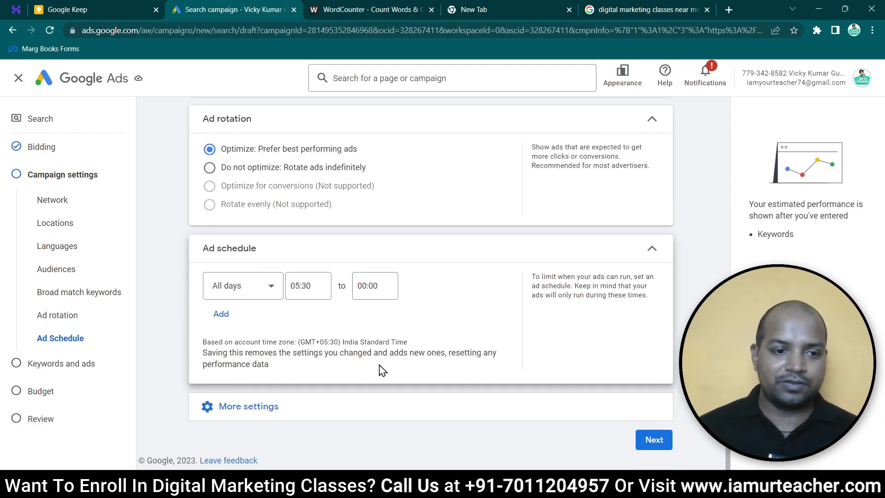
{"action": "left_click", "coordinate": [282, 407]}
{"action": "scroll", "coordinate": [346, 374], "scroll_direction": "down", "scroll_amount": 2}
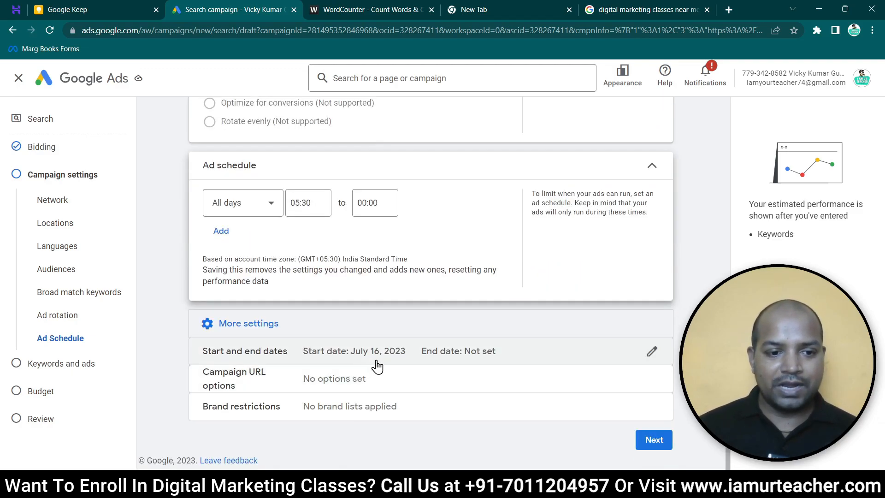
{"action": "left_click", "coordinate": [369, 386]}
{"action": "left_click", "coordinate": [658, 220]}
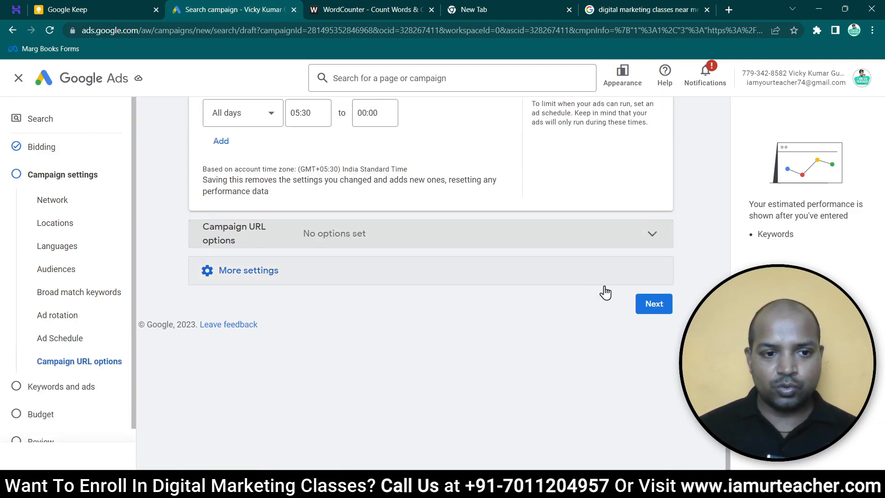
{"action": "left_click", "coordinate": [664, 305]}
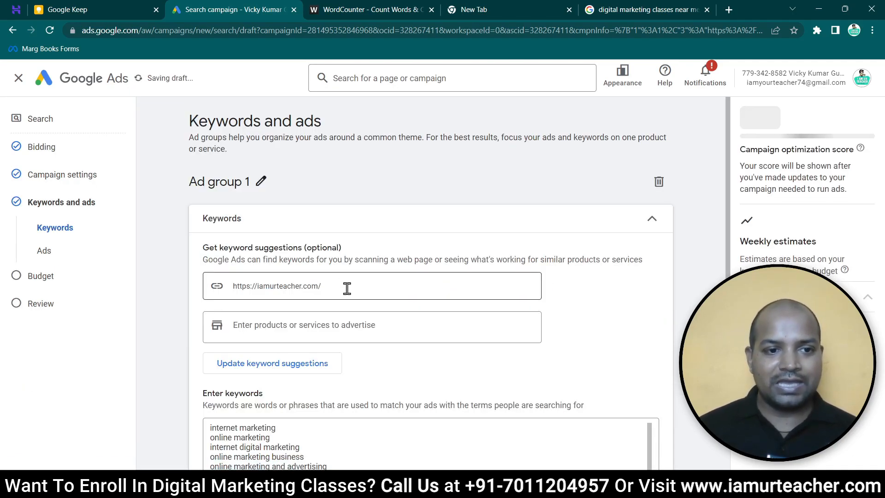
Step: Rename the ad group to DM ads and dismiss the new keywords experience introduction
{"action": "left_click", "coordinate": [264, 182]}
{"action": "key", "text": "ctrl+a"}
{"action": "type", "text": "DM ads"}
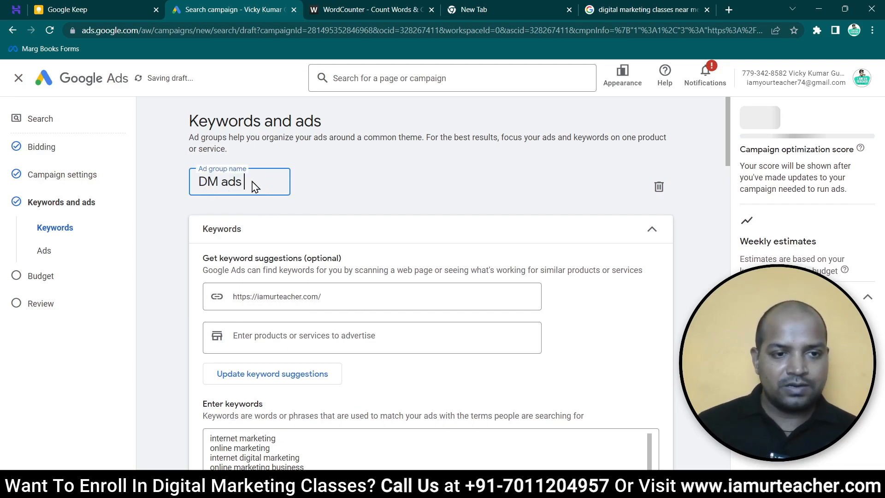
{"action": "left_click", "coordinate": [396, 184]}
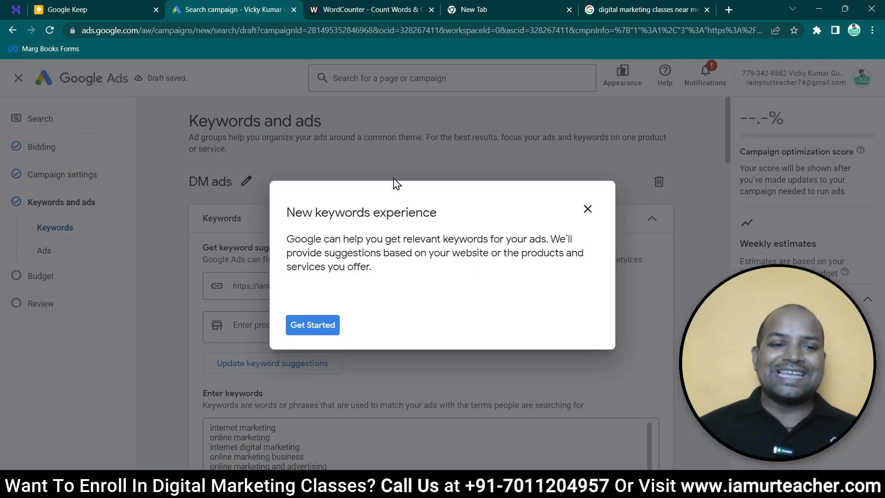
{"action": "left_click", "coordinate": [588, 209]}
Step: Look through the suggested keywords and the prepared ad texts in the New Note (2) sticky note
{"action": "scroll", "coordinate": [477, 344], "scroll_direction": "down", "scroll_amount": 3}
{"action": "scroll", "coordinate": [469, 333], "scroll_direction": "up", "scroll_amount": 2}
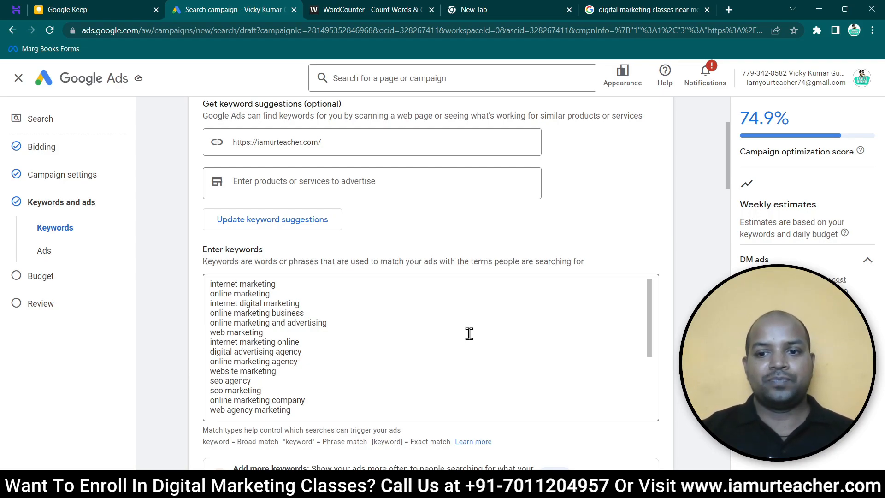
{"action": "left_click", "coordinate": [469, 333]}
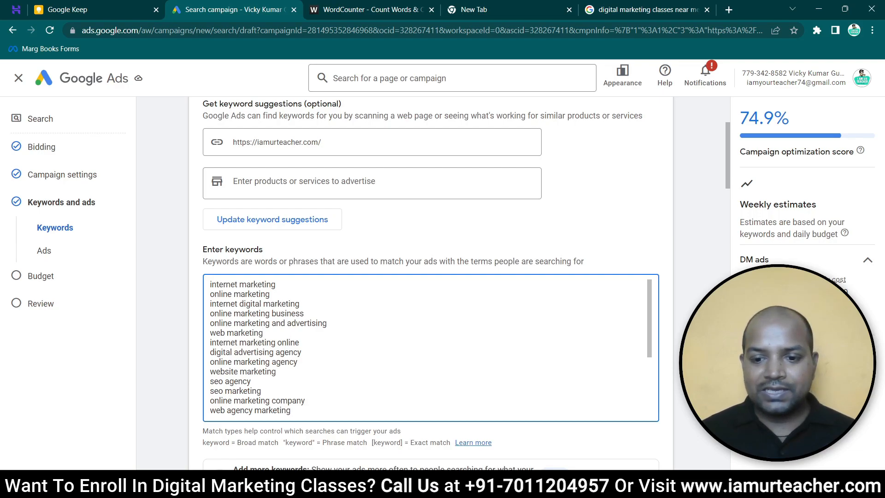
{"action": "left_click", "coordinate": [665, 486]}
{"action": "left_click", "coordinate": [688, 426]}
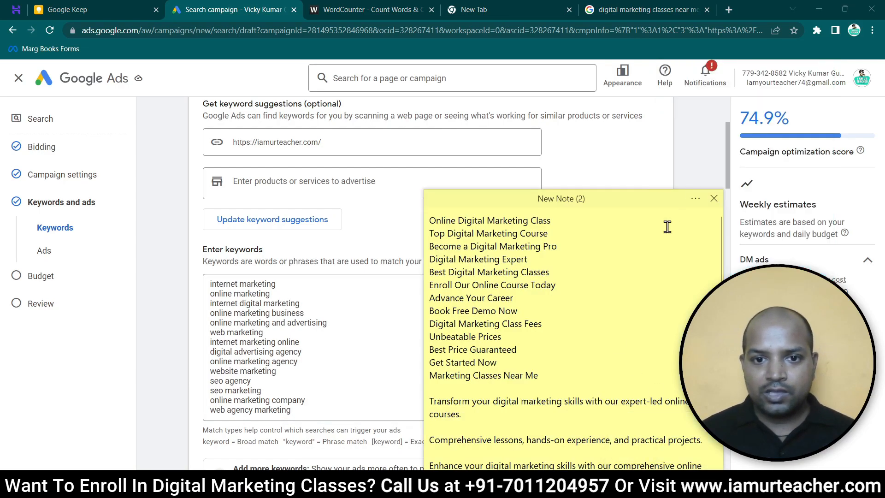
{"action": "scroll", "coordinate": [595, 347], "scroll_direction": "down", "scroll_amount": 2}
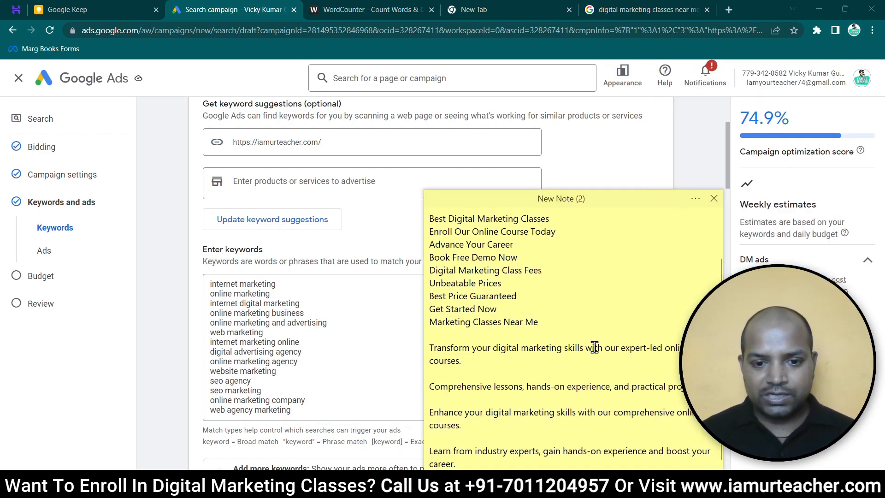
{"action": "scroll", "coordinate": [594, 347], "scroll_direction": "up", "scroll_amount": 2}
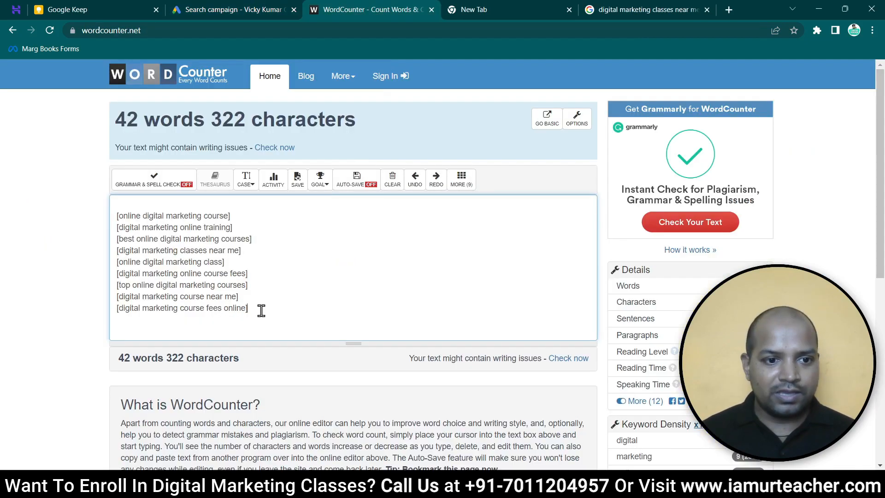
Step: Replace all suggested keywords with the bracketed digital marketing course keywords copied from the WordCounter page
{"action": "left_click_drag", "start_coordinate": [260, 309], "coordinate": [105, 222]}
{"action": "key", "text": "ctrl+c"}
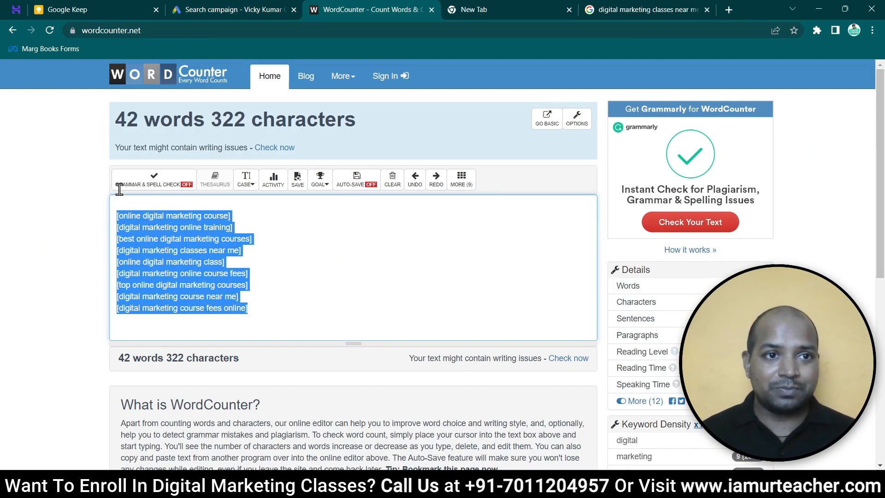
{"action": "left_click", "coordinate": [199, 6]}
{"action": "key", "text": "ctrl+a"}
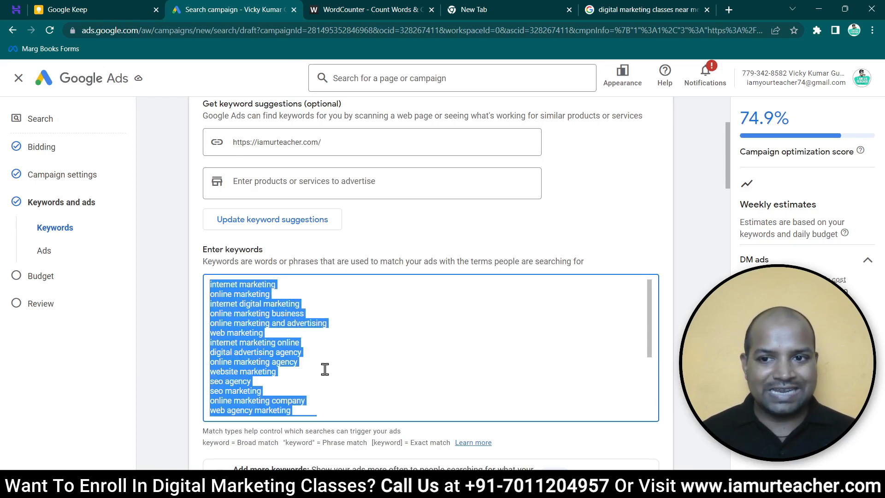
{"action": "key", "text": "ctrl+v"}
{"action": "left_click", "coordinate": [479, 253]}
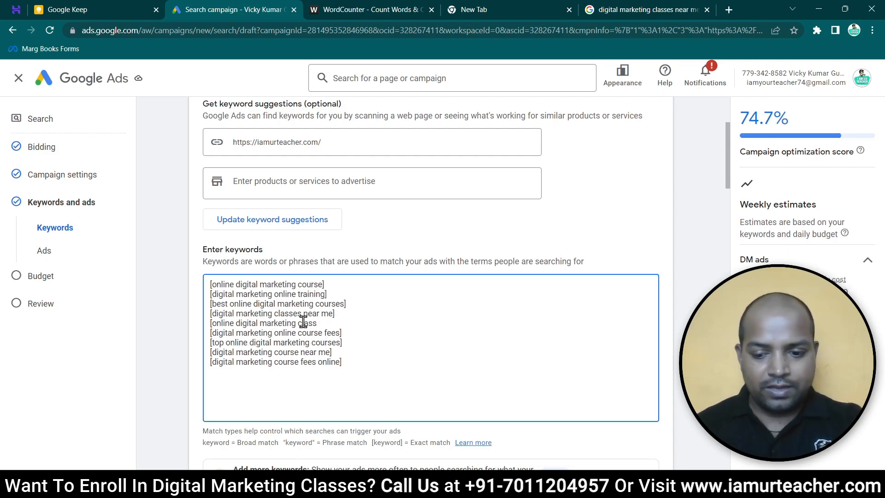
{"action": "key", "text": "BackSpace"}
Step: Set the ad's display path to Marketing and Course
{"action": "scroll", "coordinate": [376, 355], "scroll_direction": "down", "scroll_amount": 10}
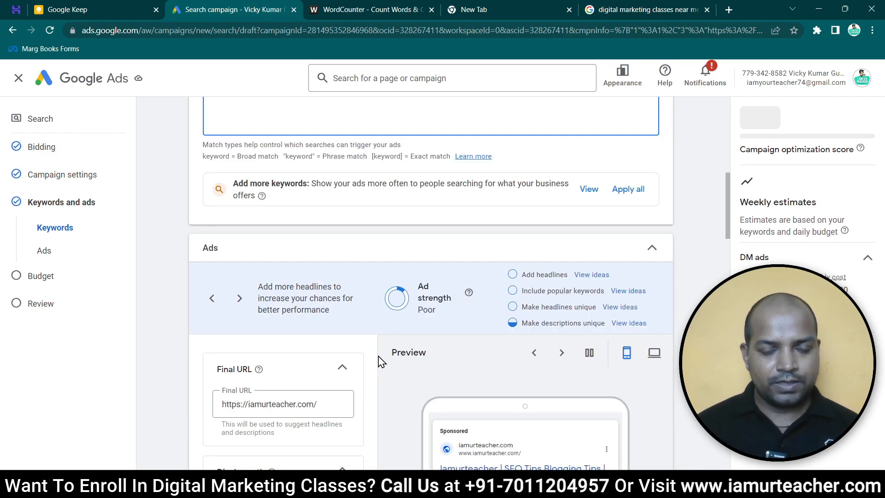
{"action": "scroll", "coordinate": [392, 350], "scroll_direction": "down", "scroll_amount": 2}
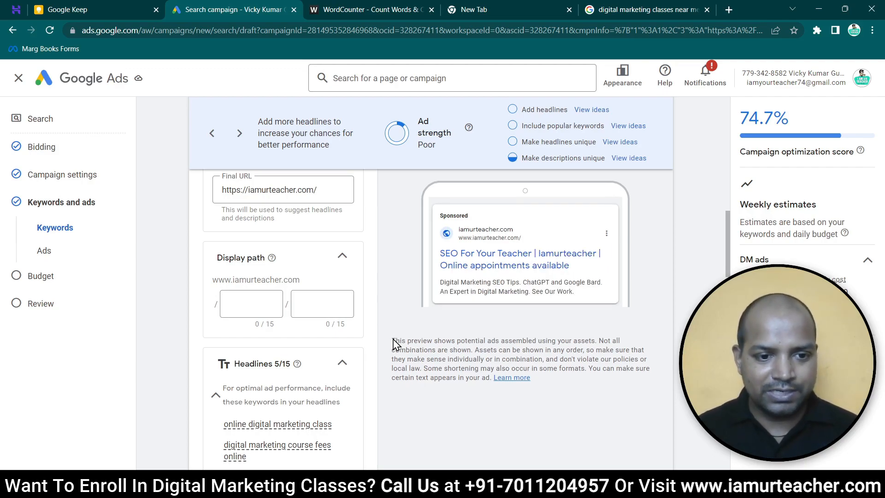
{"action": "left_click", "coordinate": [262, 305]}
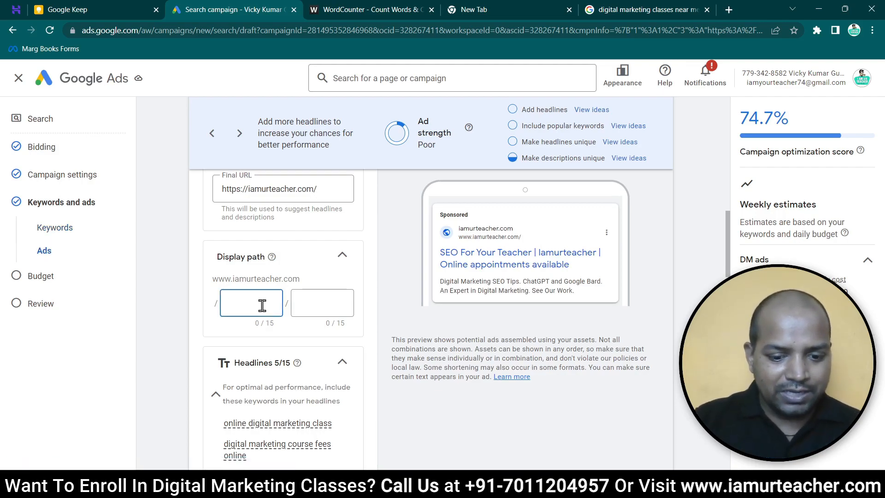
{"action": "type", "text": "Marketing"}
{"action": "left_click", "coordinate": [301, 297]}
{"action": "type", "text": "Course"}
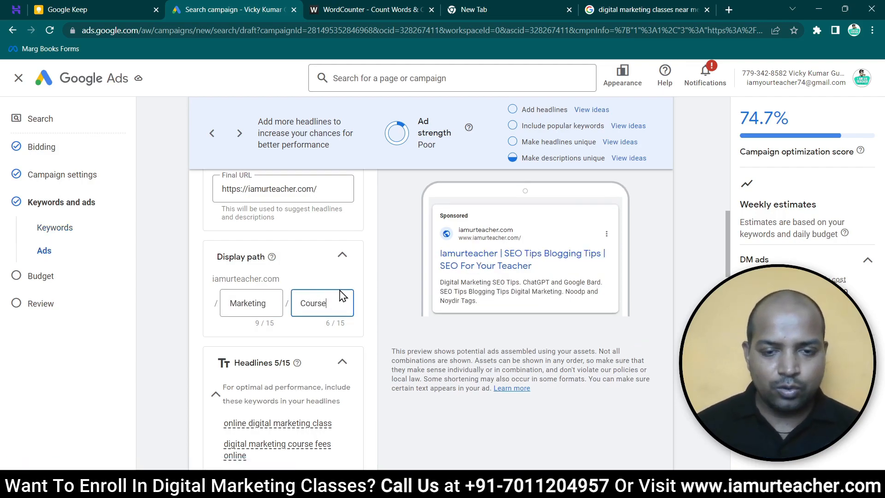
Step: Replace the first headline with Online Digital Marketing Class, copied from the New Note (2) sticky note
{"action": "scroll", "coordinate": [346, 298], "scroll_direction": "down", "scroll_amount": 3}
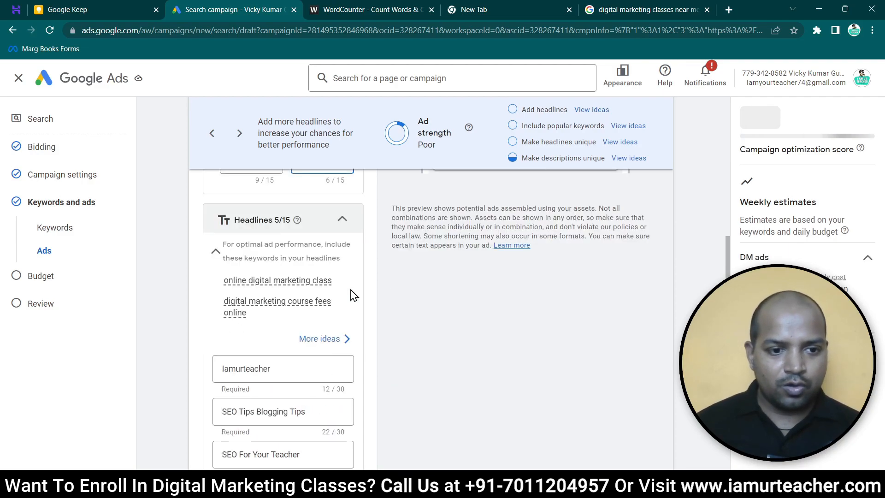
{"action": "scroll", "coordinate": [344, 302], "scroll_direction": "down", "scroll_amount": 2}
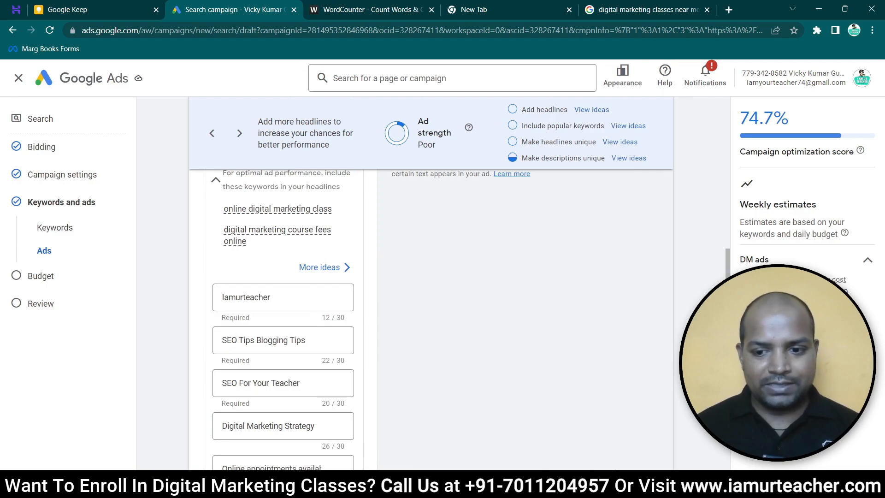
{"action": "key", "text": "alt+Tab"}
{"action": "left_click", "coordinate": [590, 291]}
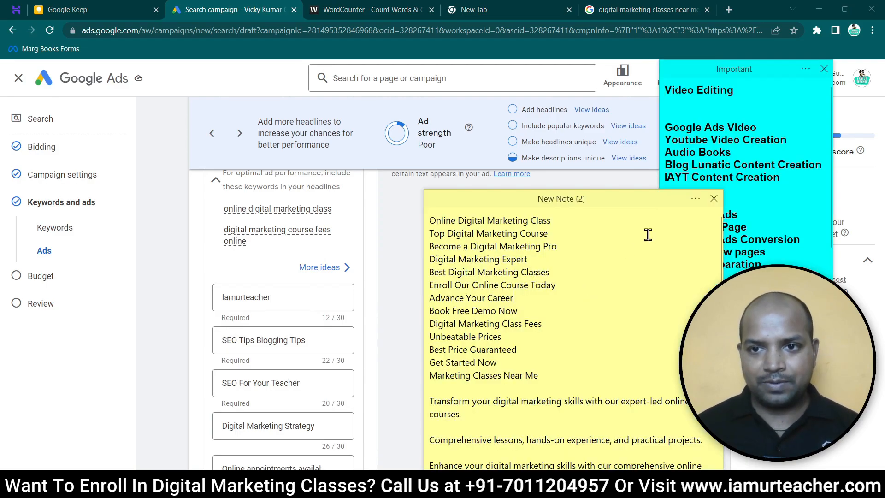
{"action": "left_click", "coordinate": [825, 70]}
{"action": "left_click_drag", "start_coordinate": [573, 221], "coordinate": [425, 219]}
{"action": "key", "text": "ctrl+c"}
{"action": "left_click", "coordinate": [272, 298]}
{"action": "key", "text": "ctrl+a"}
{"action": "key", "text": "ctrl+v"}
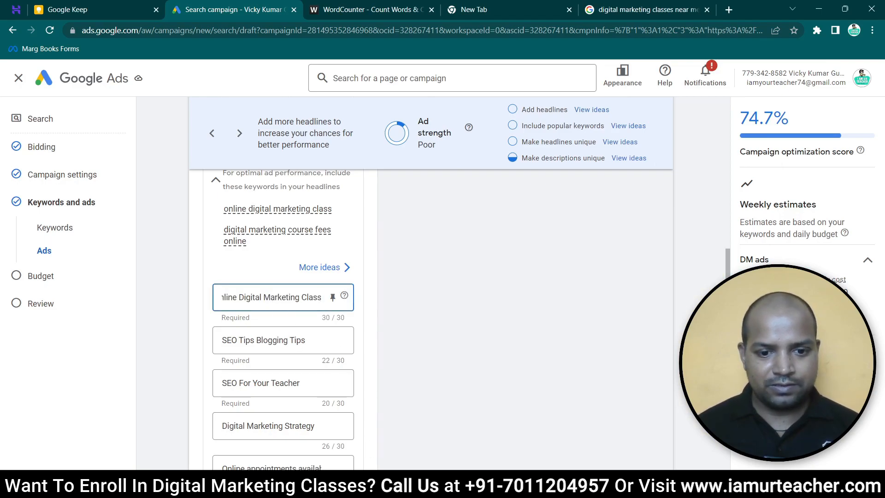
Step: Bring the sticky note back beside the headlines and replace the second headline with Top Digital Marketing Course
{"action": "key", "text": "alt+Tab"}
{"action": "left_click", "coordinate": [289, 296]}
{"action": "key", "text": "End"}
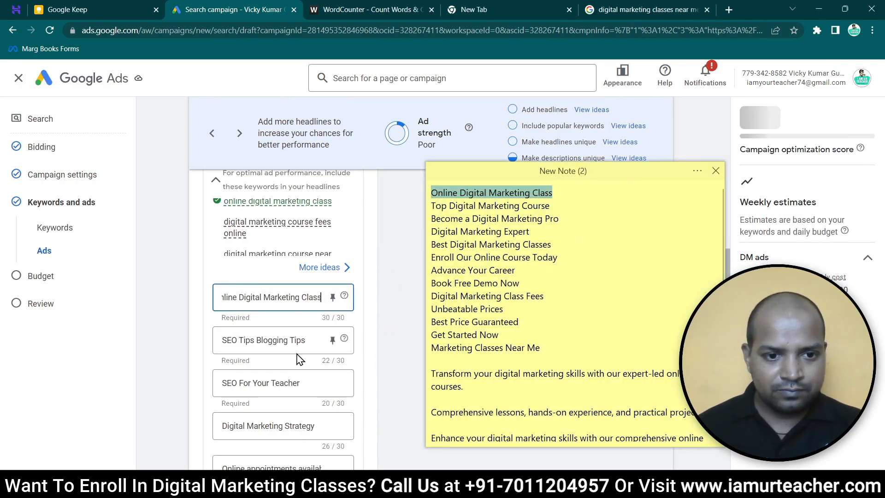
{"action": "triple_click", "coordinate": [440, 206]}
{"action": "key", "text": "ctrl+c"}
{"action": "triple_click", "coordinate": [273, 340]}
{"action": "key", "text": "ctrl+v"}
{"action": "triple_click", "coordinate": [471, 232]}
{"action": "key", "text": "ctrl+c"}
{"action": "triple_click", "coordinate": [277, 380]}
{"action": "key", "text": "ctrl+v"}
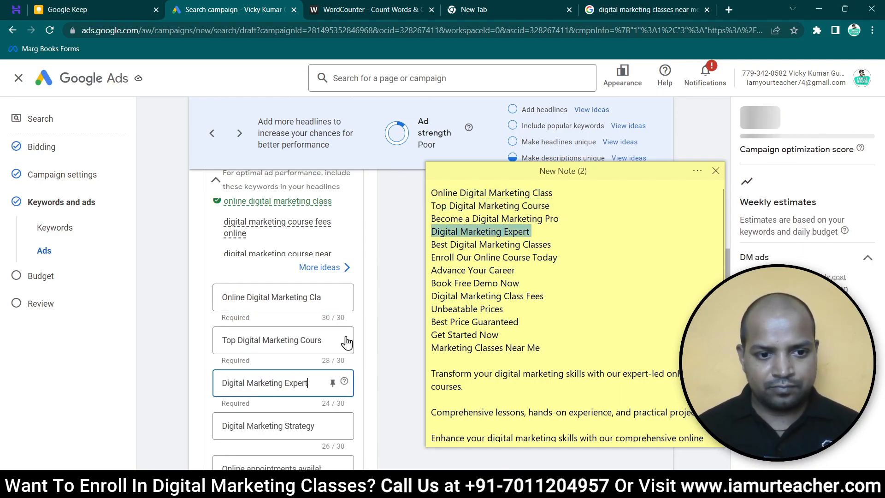
Step: Set the third headline to Become a Digital Marketing Pro and the fourth to Best Digital Marketing Classes, copied from the note
{"action": "triple_click", "coordinate": [461, 219]}
{"action": "key", "text": "ctrl+c"}
{"action": "triple_click", "coordinate": [277, 383]}
{"action": "key", "text": "ctrl+v"}
{"action": "triple_click", "coordinate": [457, 245]}
{"action": "key", "text": "ctrl+c"}
{"action": "left_click", "coordinate": [283, 425]}
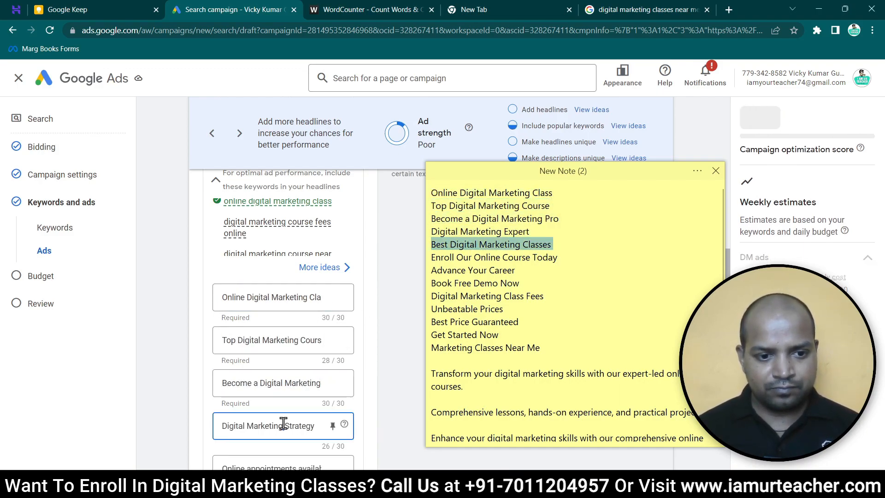
{"action": "triple_click", "coordinate": [283, 425]}
{"action": "key", "text": "ctrl+v"}
Step: Replace the fifth headline with Enroll Our Online Course Today and set the sixth to Advance Your Career, copied from the note
{"action": "scroll", "coordinate": [292, 358], "scroll_direction": "down", "scroll_amount": 5}
{"action": "triple_click", "coordinate": [450, 256]}
{"action": "key", "text": "ctrl+c"}
{"action": "triple_click", "coordinate": [269, 253]}
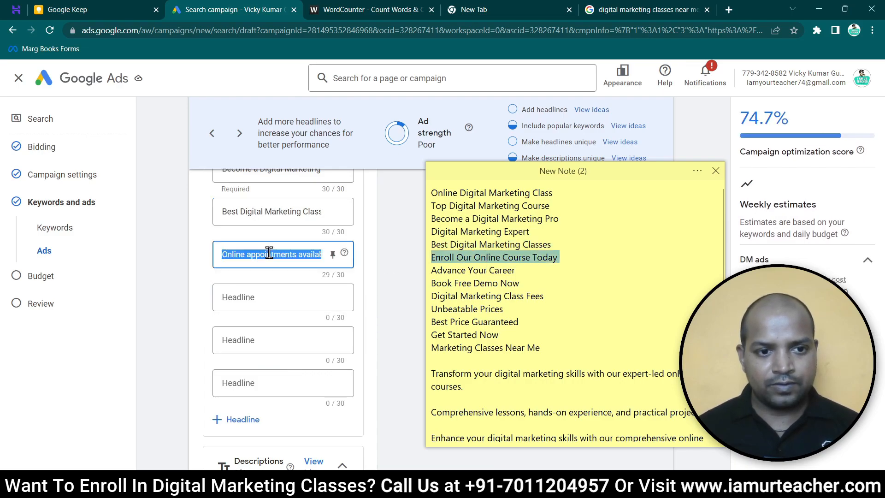
{"action": "key", "text": "ctrl+v"}
{"action": "triple_click", "coordinate": [461, 270]}
{"action": "key", "text": "ctrl+c"}
{"action": "triple_click", "coordinate": [283, 297]}
{"action": "key", "text": "ctrl+v"}
Step: Fill the seventh headline with Book Free Demo Now and the eighth with Digital Marketing Class Fees from the note
{"action": "triple_click", "coordinate": [460, 283]}
{"action": "key", "text": "ctrl+c"}
{"action": "left_click", "coordinate": [259, 337]}
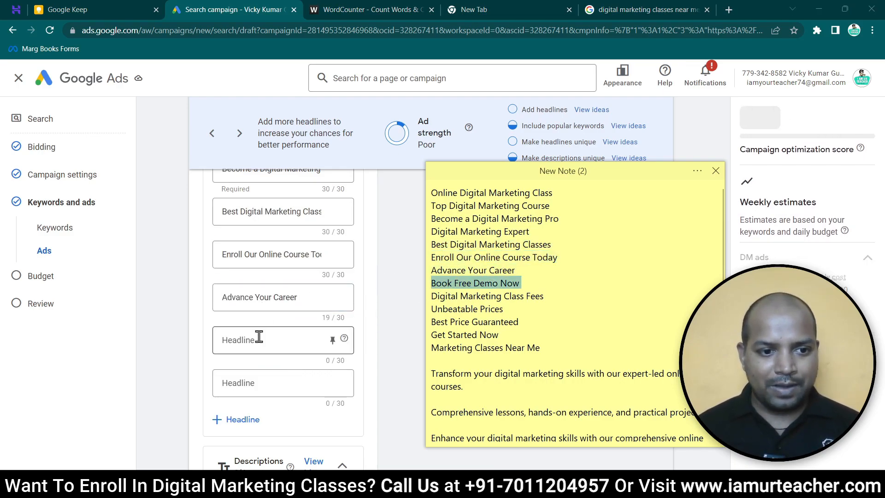
{"action": "key", "text": "ctrl+v"}
{"action": "double_click", "coordinate": [472, 297]}
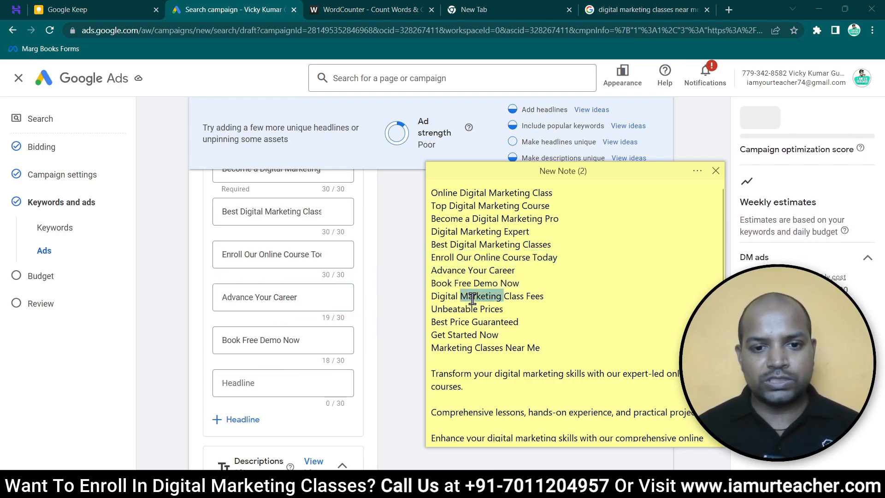
{"action": "triple_click", "coordinate": [473, 297]}
{"action": "key", "text": "ctrl+c"}
{"action": "left_click", "coordinate": [259, 383]}
{"action": "key", "text": "ctrl+v"}
Step: Add two more headlines reading Unbeatable Prices and Best Price Guaranteed, copied from the note
{"action": "scroll", "coordinate": [259, 371], "scroll_direction": "down", "scroll_amount": 2}
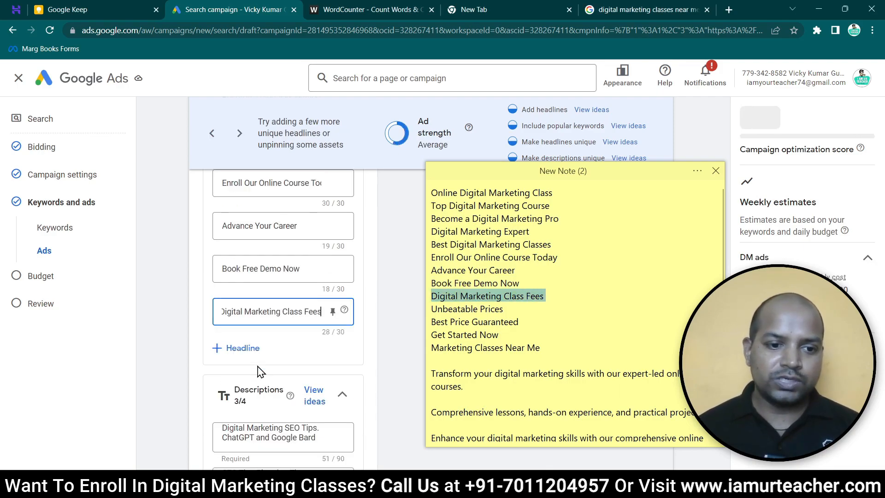
{"action": "scroll", "coordinate": [258, 367], "scroll_direction": "down", "scroll_amount": 2}
{"action": "left_click", "coordinate": [244, 282]}
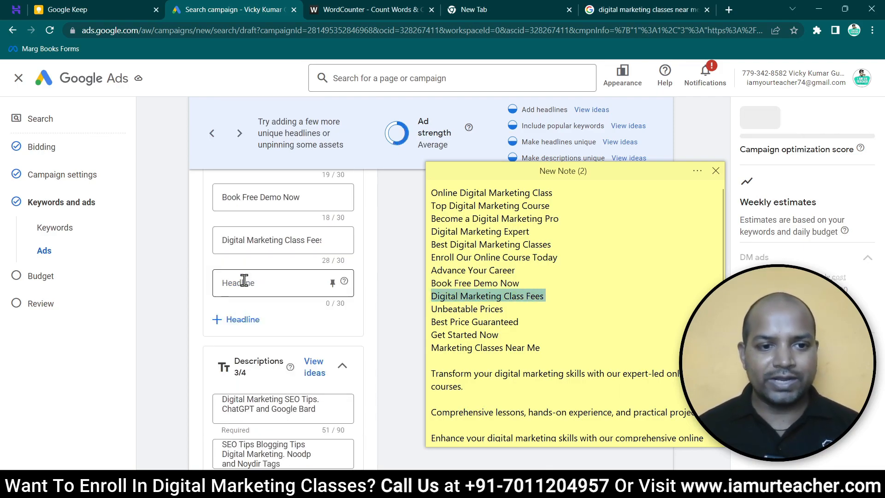
{"action": "triple_click", "coordinate": [466, 309]}
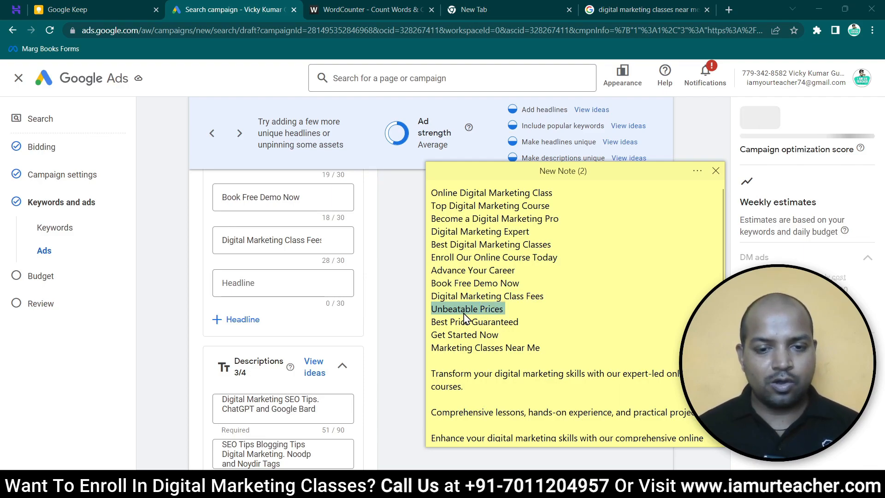
{"action": "key", "text": "ctrl+c"}
{"action": "left_click", "coordinate": [253, 284]}
{"action": "key", "text": "ctrl+v"}
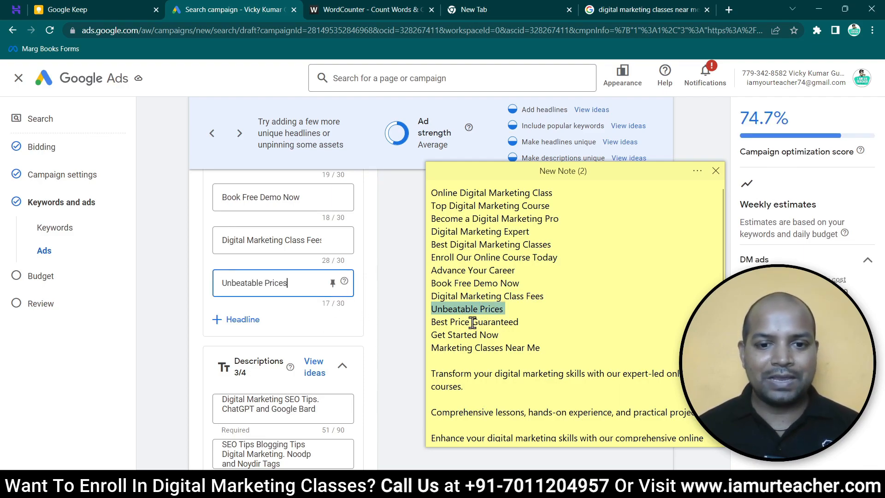
{"action": "triple_click", "coordinate": [473, 322]}
{"action": "key", "text": "ctrl+c"}
{"action": "left_click", "coordinate": [243, 319]}
{"action": "key", "text": "ctrl+v"}
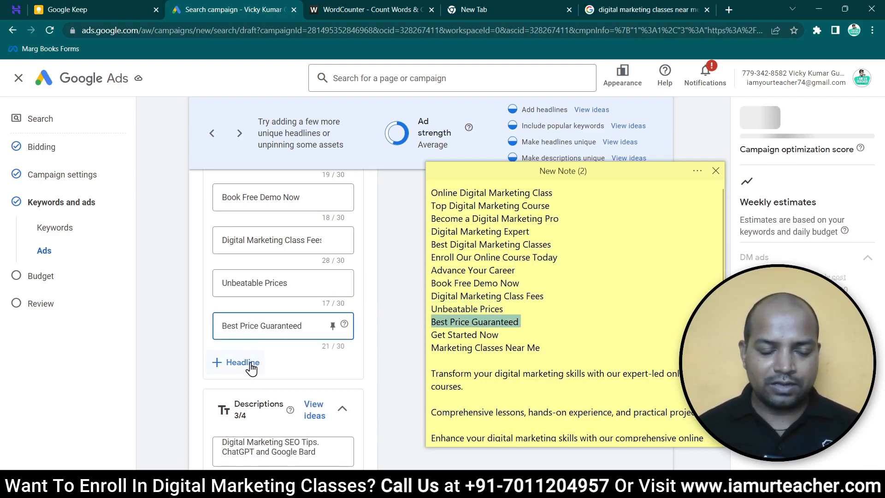
Step: Add the headlines Get Started Now and Marketing Classes Near Me, copied from the note
{"action": "left_click", "coordinate": [252, 364]}
{"action": "triple_click", "coordinate": [461, 335]}
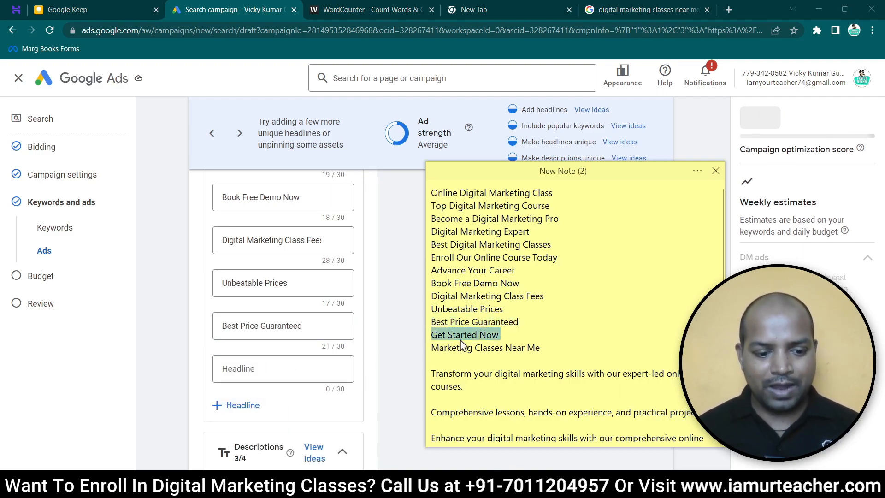
{"action": "left_click", "coordinate": [253, 369]}
{"action": "key", "text": "ctrl+v"}
{"action": "left_click", "coordinate": [253, 406]}
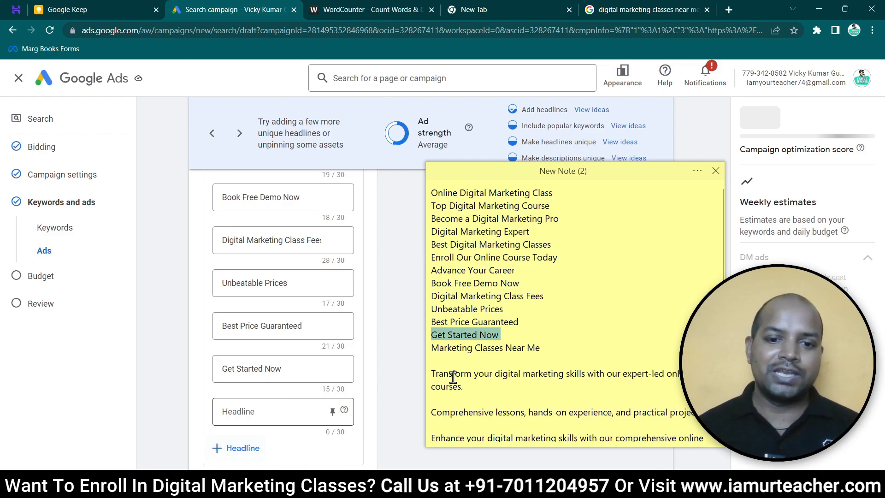
{"action": "triple_click", "coordinate": [473, 352]}
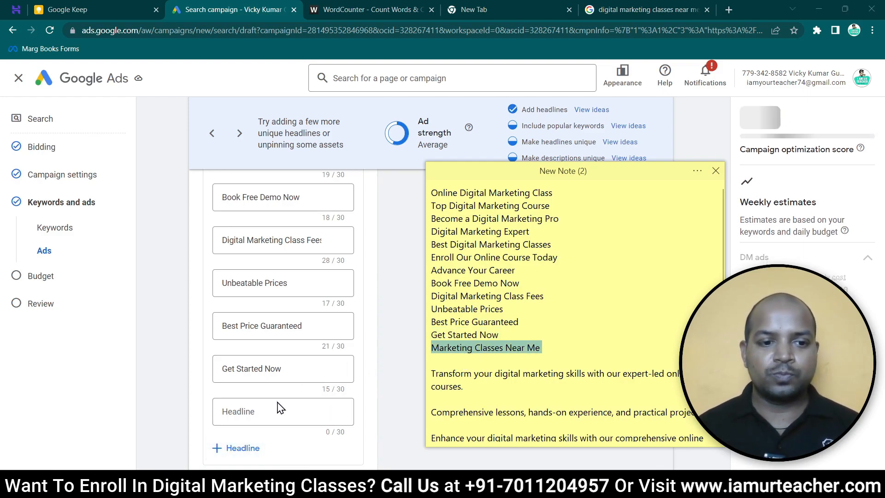
{"action": "left_click", "coordinate": [261, 412]}
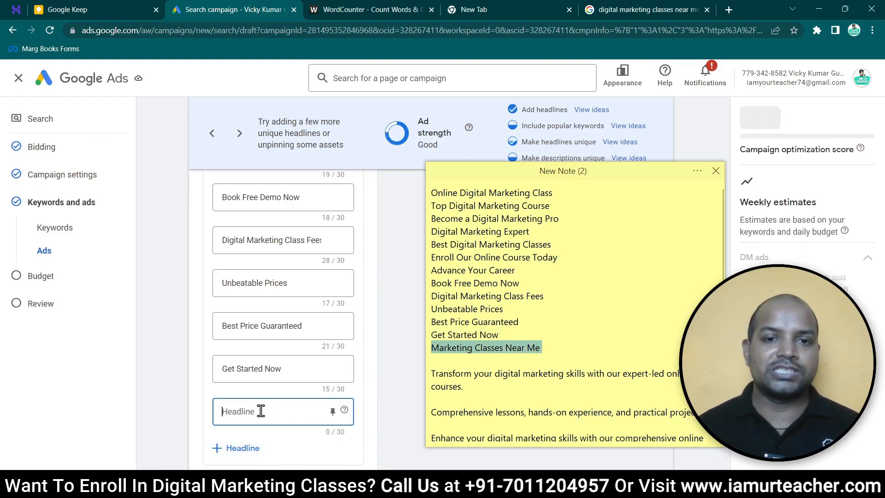
{"action": "key", "text": "ctrl+v"}
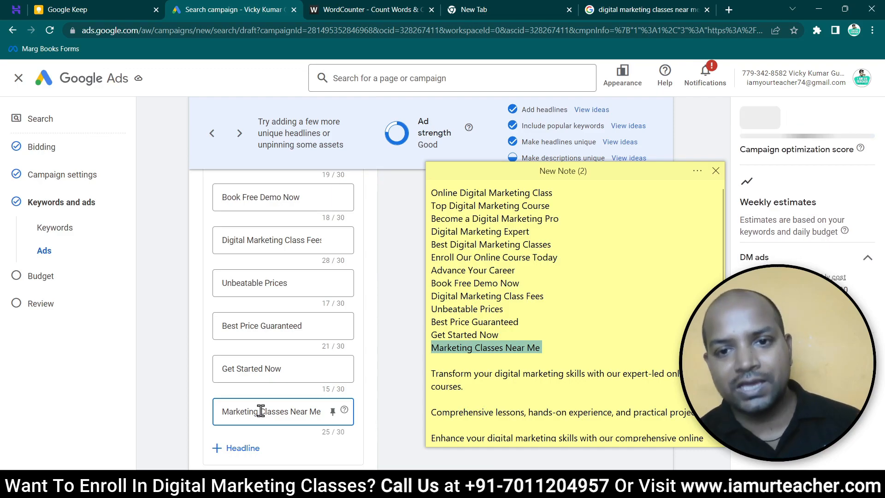
Step: Replace the first description with "Transform your digital marketing skills with our expert-led online courses. Book Now"
{"action": "scroll", "coordinate": [261, 411], "scroll_direction": "down", "scroll_amount": 6}
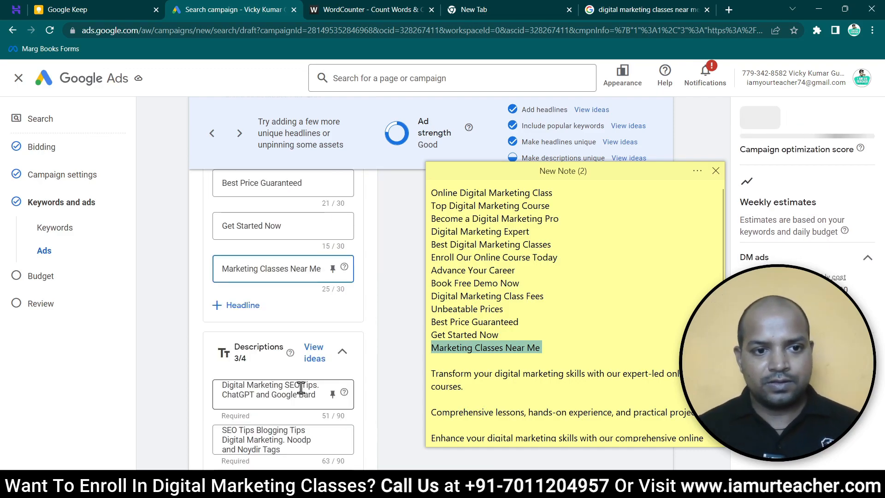
{"action": "left_click_drag", "start_coordinate": [465, 387], "coordinate": [431, 375]}
{"action": "key", "text": "ctrl+c"}
{"action": "left_click", "coordinate": [281, 247]}
{"action": "key", "text": "ctrl+a"}
{"action": "key", "text": "ctrl+v"}
{"action": "type", "text": "Book Now"}
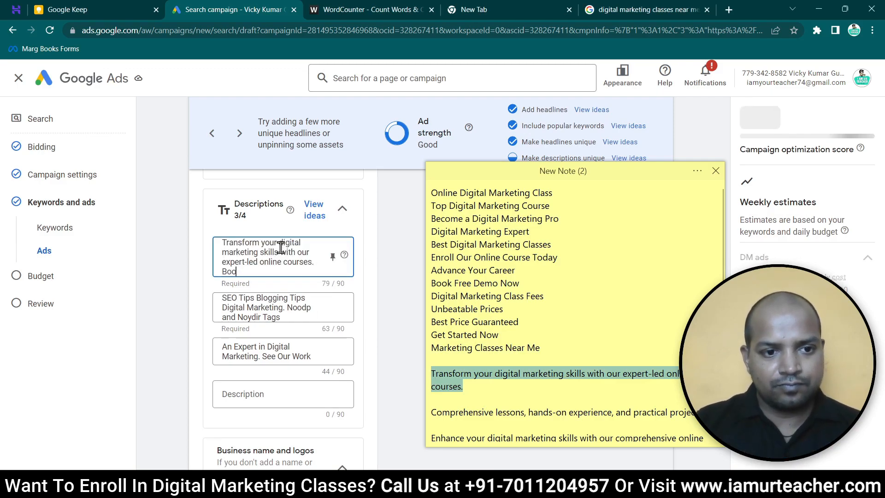
Step: Replace the second description with "Comprehensive lessons, hands-on experience, and practical projects." copied from the note
{"action": "triple_click", "coordinate": [488, 406]}
{"action": "key", "text": "ctrl+c"}
{"action": "left_click", "coordinate": [281, 307]}
{"action": "key", "text": "ctrl+a"}
{"action": "key", "text": "ctrl+v"}
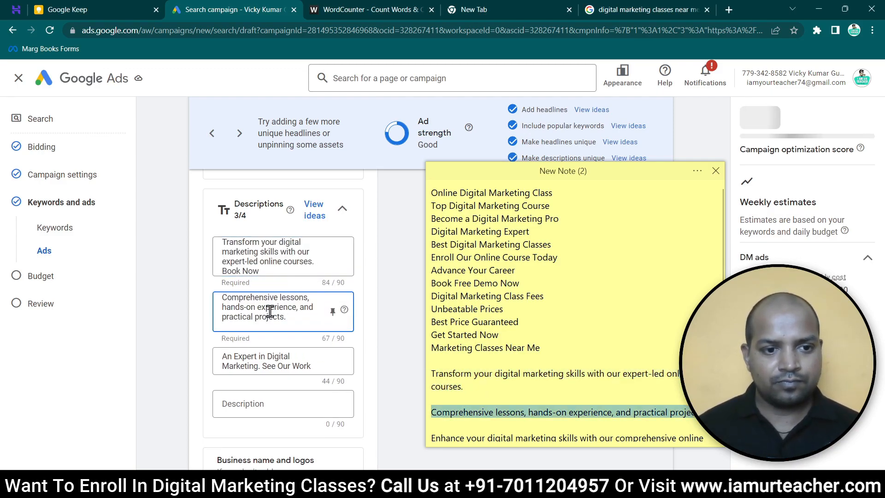
Step: Append ". Top Digital Marketing Course" to the third description and "Get Started Now" to the second, copying both phrases from the note
{"action": "left_click_drag", "start_coordinate": [551, 205], "coordinate": [431, 205]}
{"action": "left_click", "coordinate": [314, 361]}
{"action": "type", "text": "."}
{"action": "key", "text": "ctrl+v"}
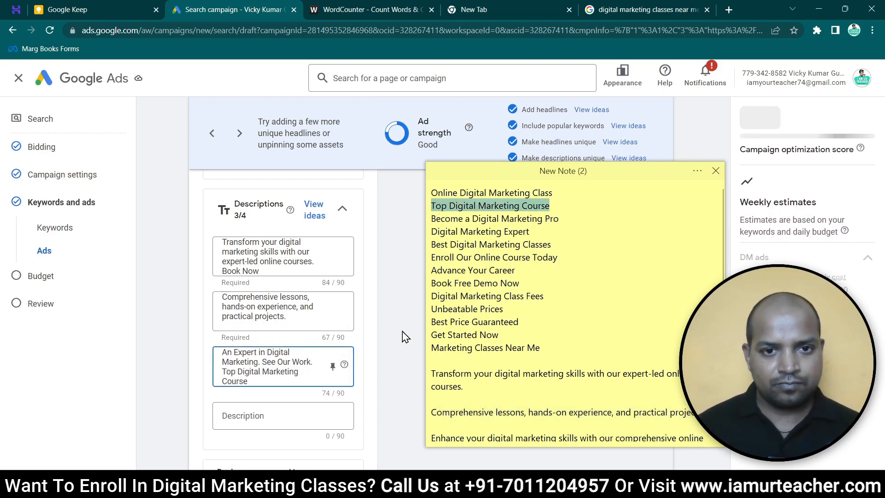
{"action": "left_click_drag", "start_coordinate": [503, 335], "coordinate": [431, 335]}
{"action": "left_click", "coordinate": [308, 318]}
{"action": "key", "text": "ctrl+v"}
Step: Fill the fourth description with "Learn from industry experts, gain hands-on experience and boost your career." copied from the note
{"action": "scroll", "coordinate": [468, 433], "scroll_direction": "down", "scroll_amount": 2}
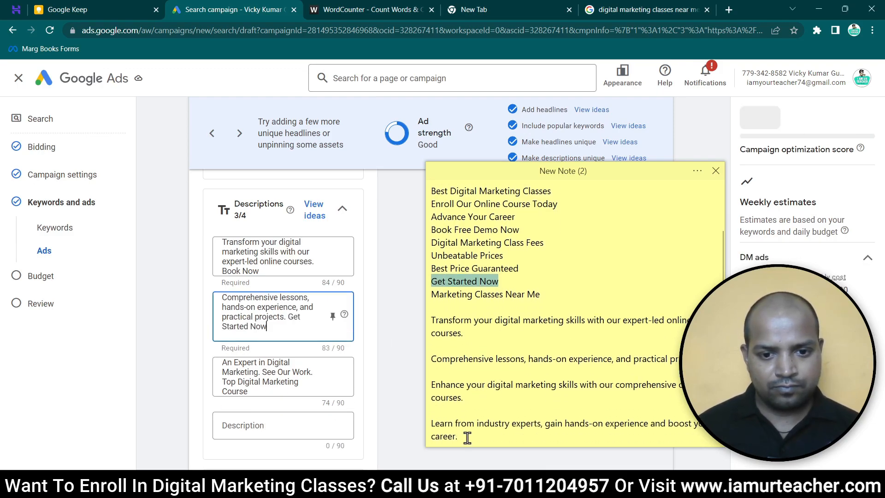
{"action": "left_click_drag", "start_coordinate": [470, 436], "coordinate": [429, 423]}
{"action": "left_click", "coordinate": [259, 421]}
{"action": "key", "text": "ctrl+v"}
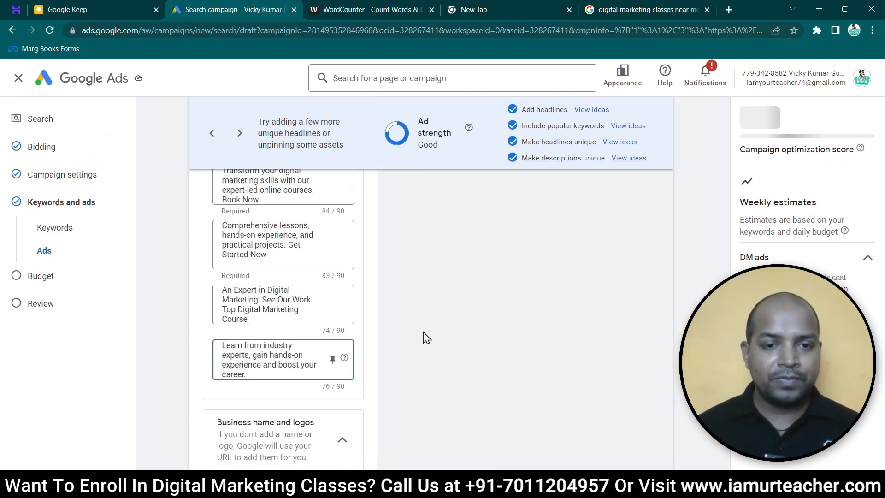
{"action": "left_click", "coordinate": [424, 333]}
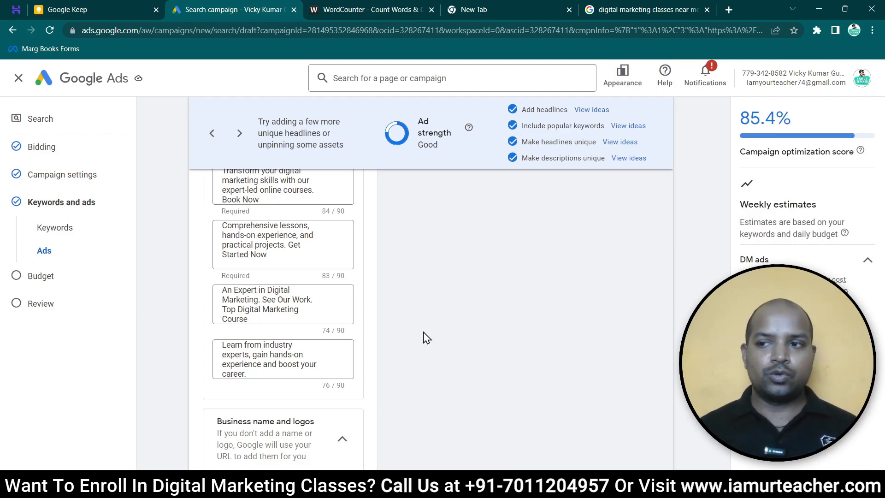
Step: Open the access page for adding a business name and logos to the ad
{"action": "scroll", "coordinate": [421, 332], "scroll_direction": "down", "scroll_amount": 5}
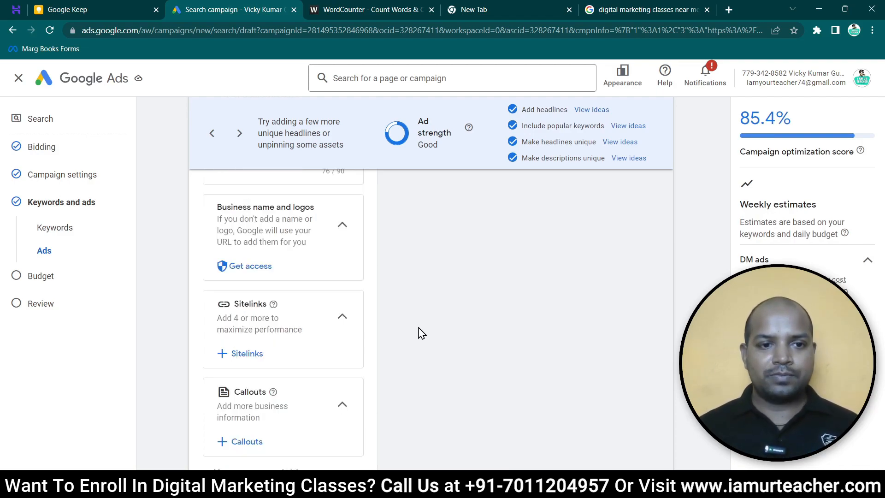
{"action": "left_click", "coordinate": [256, 272]}
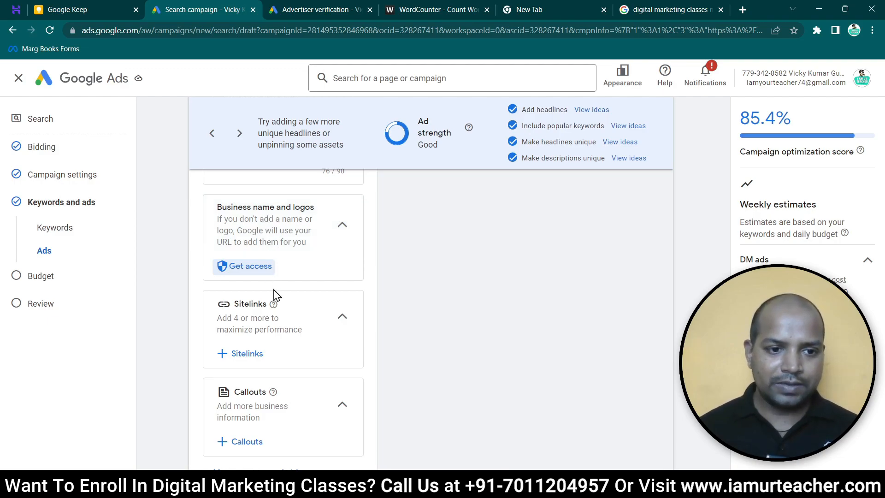
{"action": "left_click", "coordinate": [247, 353]}
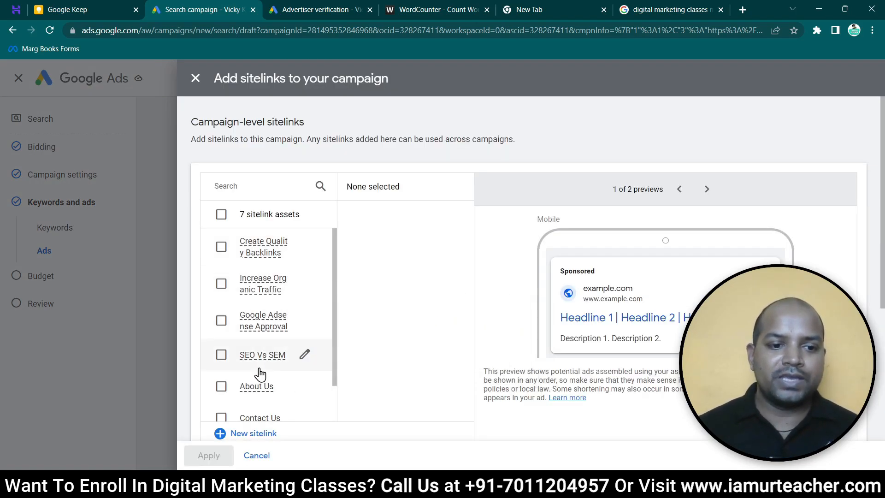
{"action": "left_click", "coordinate": [221, 386]}
{"action": "scroll", "coordinate": [245, 350], "scroll_direction": "down", "scroll_amount": 2}
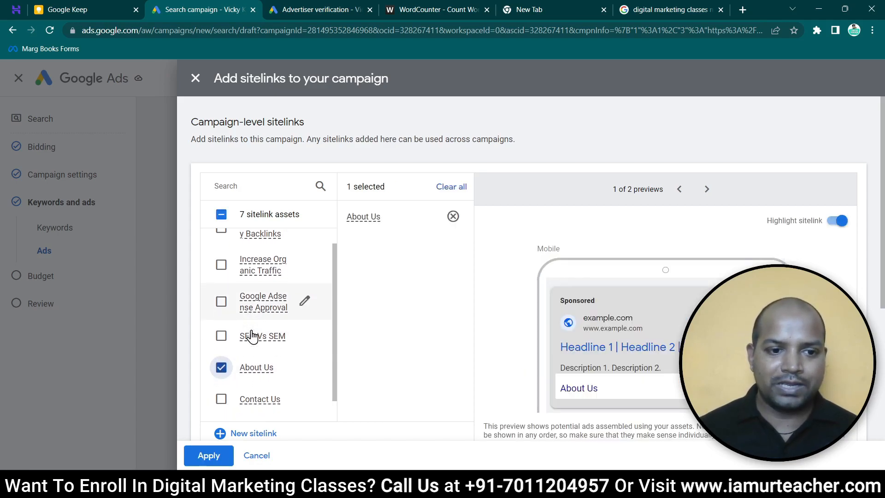
{"action": "left_click", "coordinate": [221, 373]}
{"action": "scroll", "coordinate": [223, 369], "scroll_direction": "down", "scroll_amount": 1}
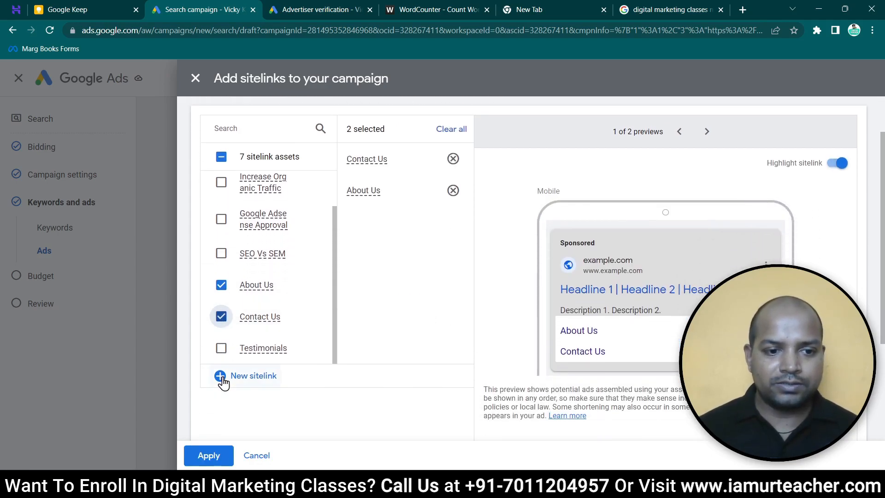
{"action": "left_click", "coordinate": [221, 353]}
{"action": "scroll", "coordinate": [271, 298], "scroll_direction": "up", "scroll_amount": 2}
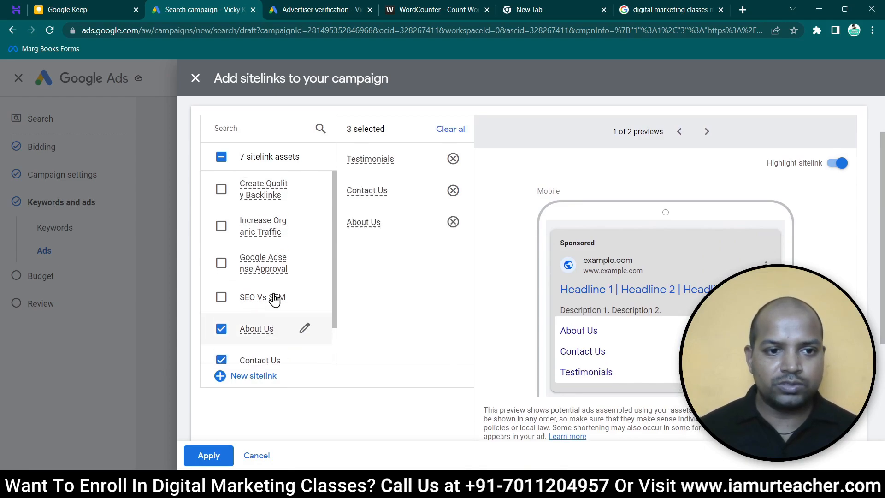
{"action": "scroll", "coordinate": [277, 300], "scroll_direction": "down", "scroll_amount": 2}
{"action": "left_click", "coordinate": [246, 379]}
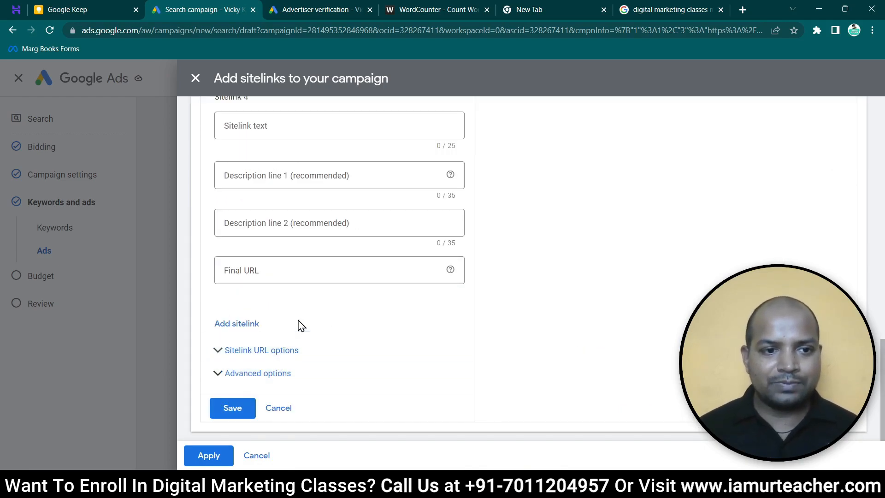
{"action": "scroll", "coordinate": [300, 172], "scroll_direction": "up", "scroll_amount": 10}
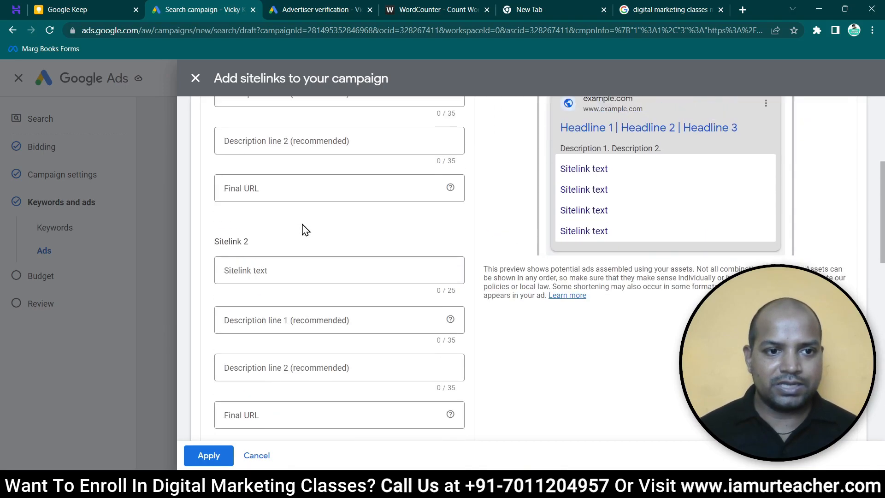
{"action": "scroll", "coordinate": [304, 229], "scroll_direction": "down", "scroll_amount": 1}
{"action": "scroll", "coordinate": [304, 229], "scroll_direction": "down", "scroll_amount": 5}
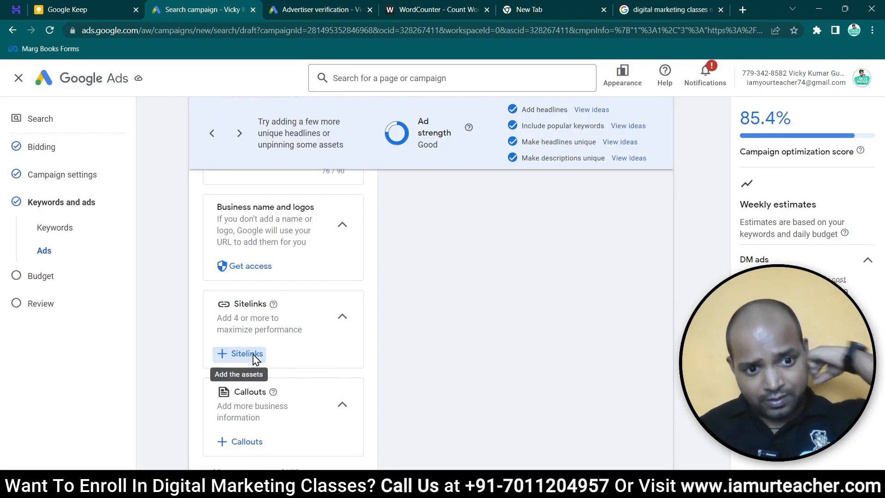
Step: Add the existing sitelinks About Us, Contact Us and Testimonials to the campaign
{"action": "left_click", "coordinate": [249, 354]}
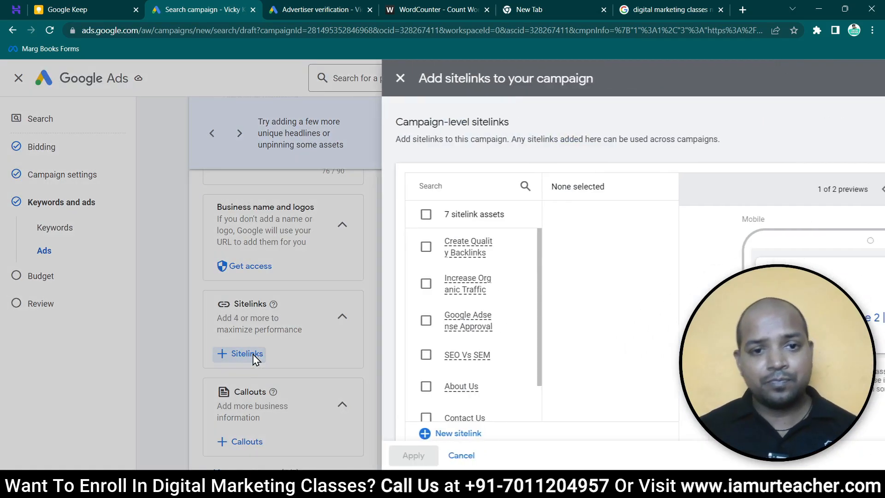
{"action": "scroll", "coordinate": [252, 382], "scroll_direction": "down", "scroll_amount": 1}
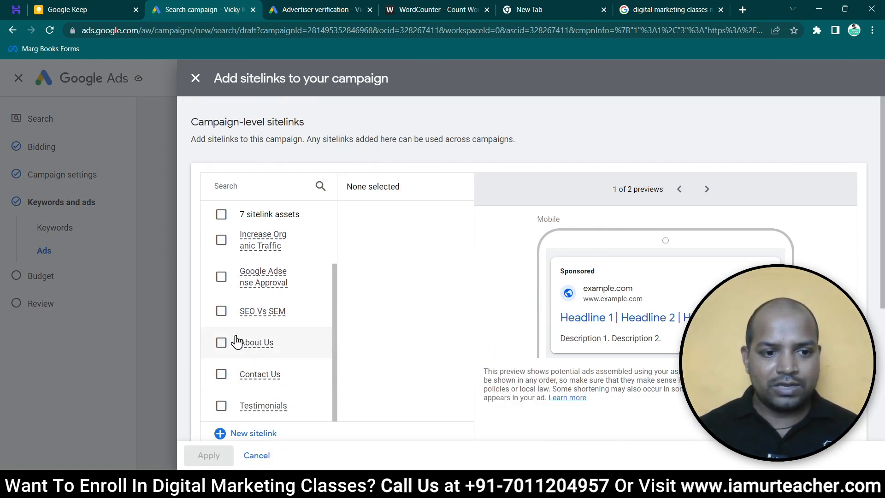
{"action": "left_click", "coordinate": [221, 342]}
{"action": "left_click", "coordinate": [221, 373]}
{"action": "left_click", "coordinate": [221, 406]}
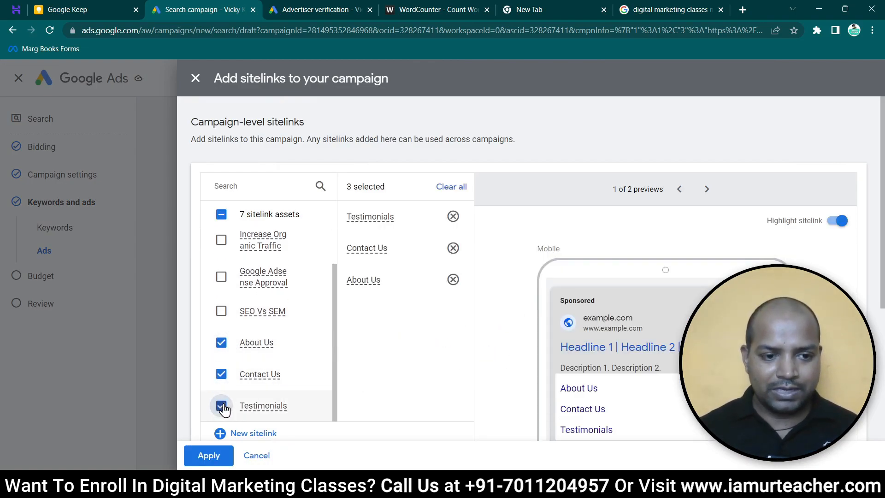
{"action": "left_click", "coordinate": [209, 455]}
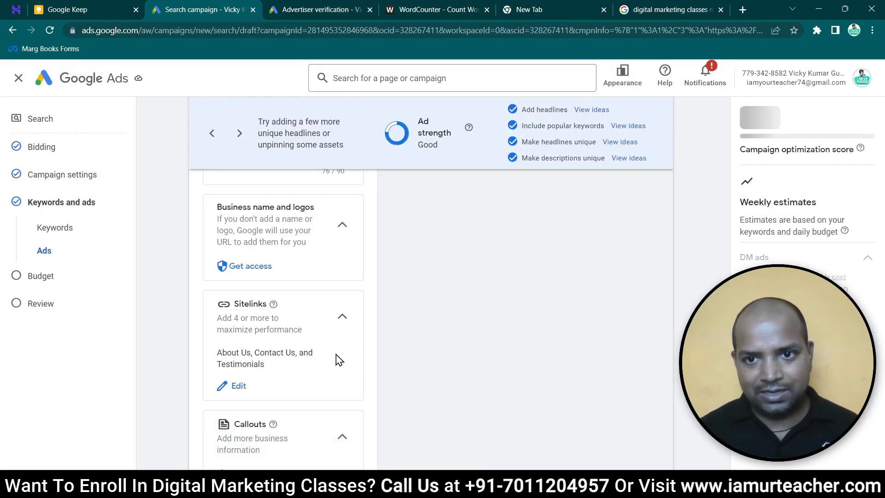
Step: Add the existing callouts Book Free Trial Class Now, 200+ Trained Students, Download Brochure Now and Self Paced Course to the campaign
{"action": "scroll", "coordinate": [338, 360], "scroll_direction": "down", "scroll_amount": 3}
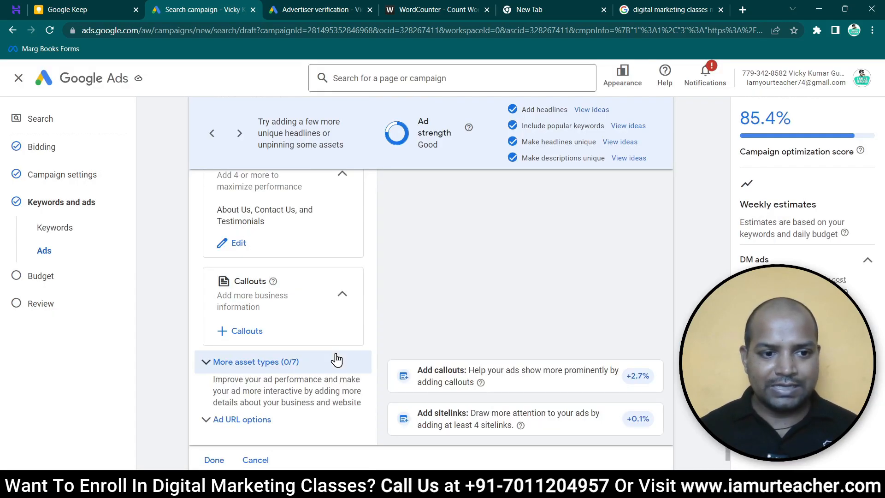
{"action": "left_click", "coordinate": [247, 331]}
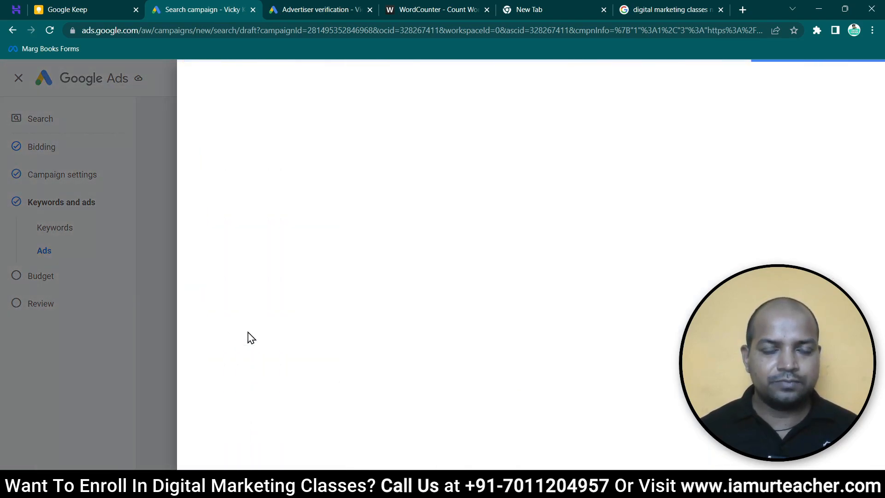
{"action": "left_click", "coordinate": [222, 248]}
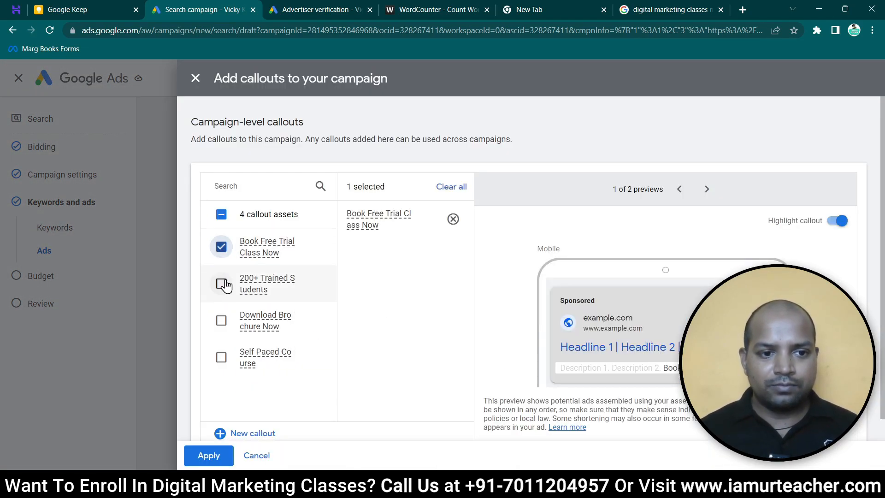
{"action": "left_click", "coordinate": [221, 283]}
{"action": "left_click", "coordinate": [221, 320]}
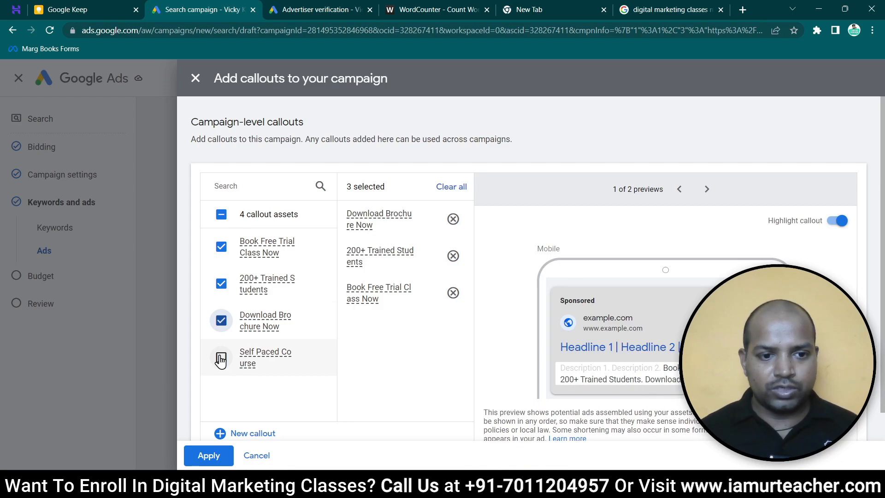
{"action": "left_click", "coordinate": [221, 359]}
{"action": "left_click", "coordinate": [209, 455]}
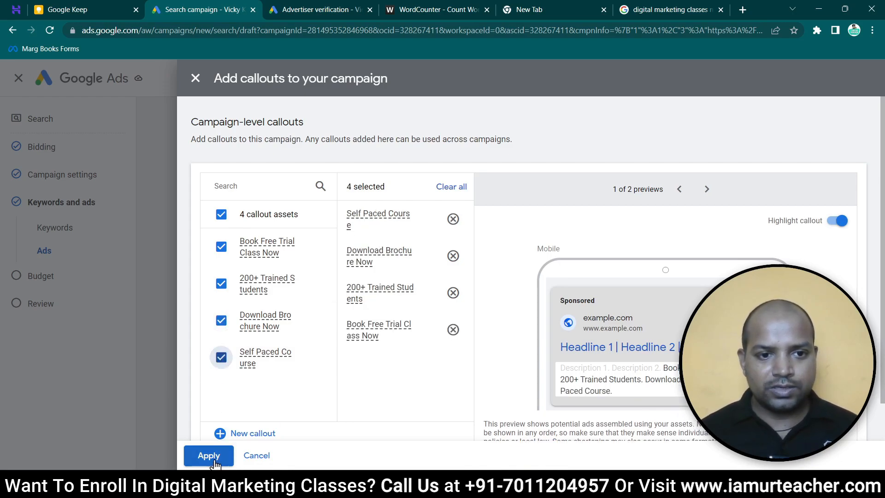
Step: Look through the additional asset types without adding any, finish the ad and continue to the budget settings
{"action": "left_click", "coordinate": [217, 339]}
{"action": "scroll", "coordinate": [258, 277], "scroll_direction": "down", "scroll_amount": 3}
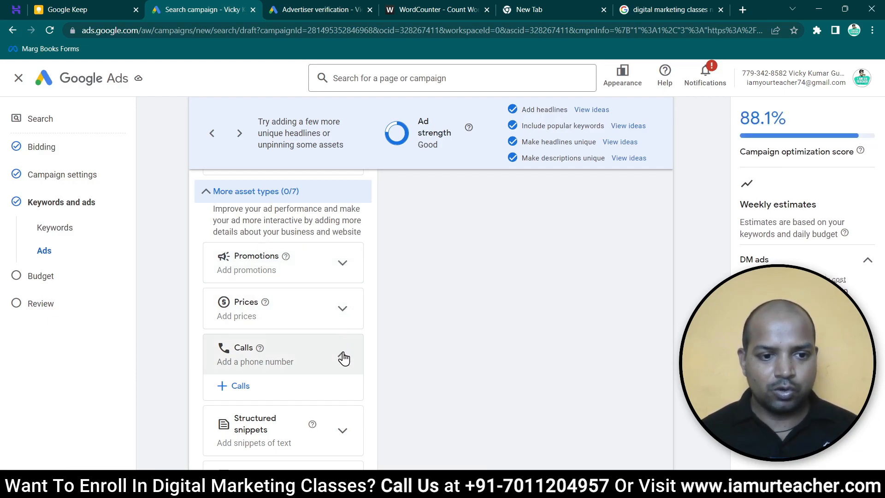
{"action": "scroll", "coordinate": [343, 354], "scroll_direction": "down", "scroll_amount": 2}
{"action": "scroll", "coordinate": [343, 355], "scroll_direction": "down", "scroll_amount": 2}
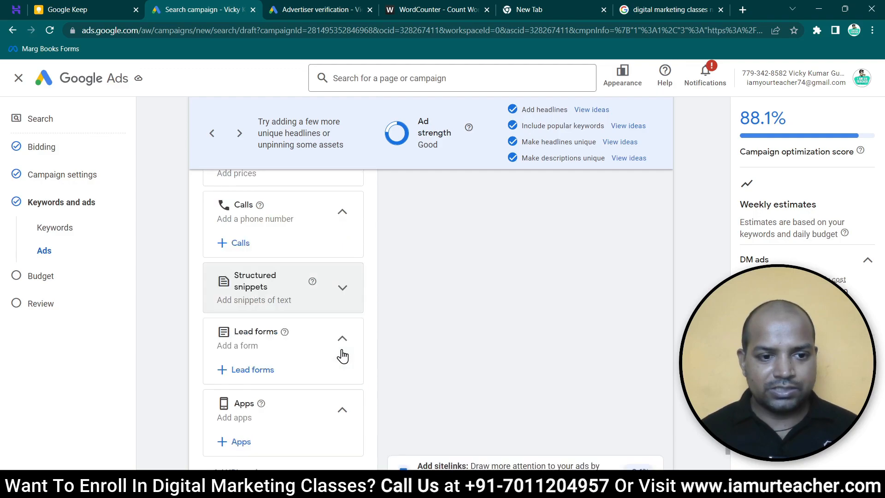
{"action": "scroll", "coordinate": [344, 352], "scroll_direction": "down", "scroll_amount": 2}
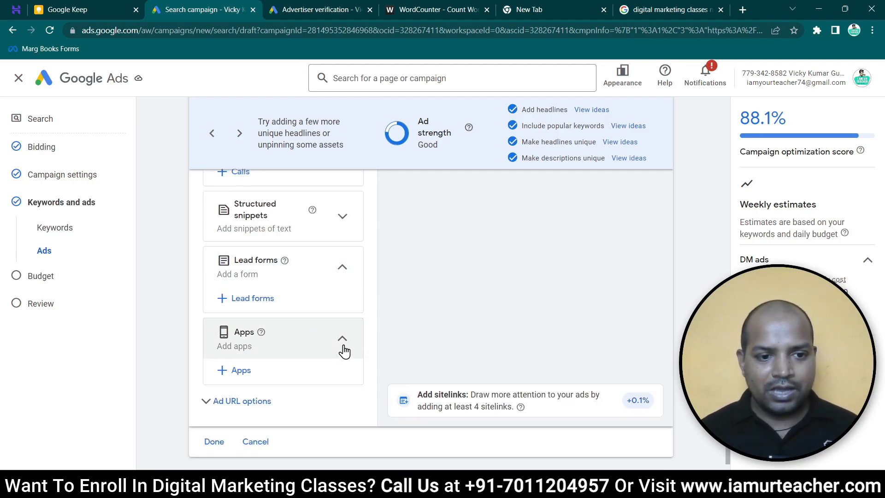
{"action": "scroll", "coordinate": [344, 352], "scroll_direction": "down", "scroll_amount": 1}
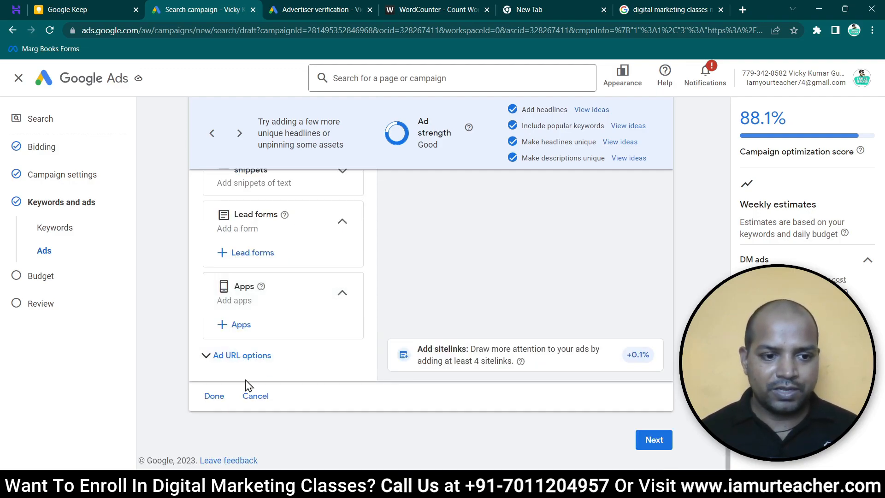
{"action": "left_click", "coordinate": [217, 401]}
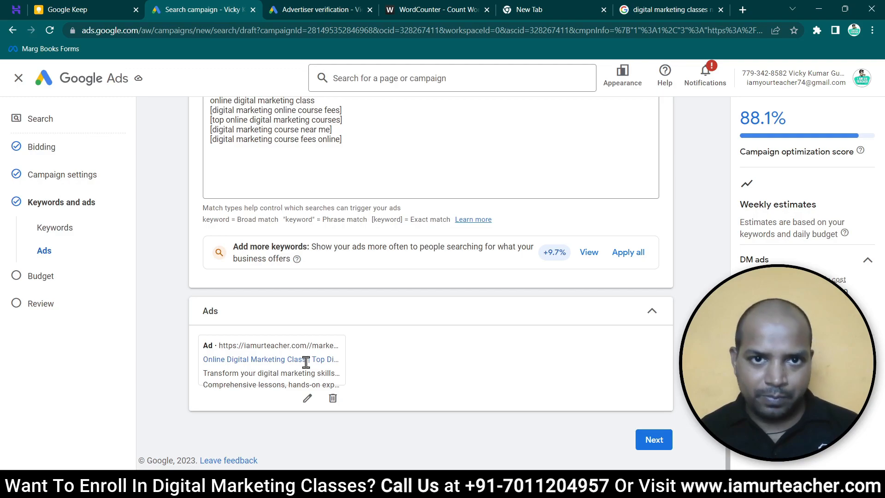
{"action": "left_click", "coordinate": [654, 440]}
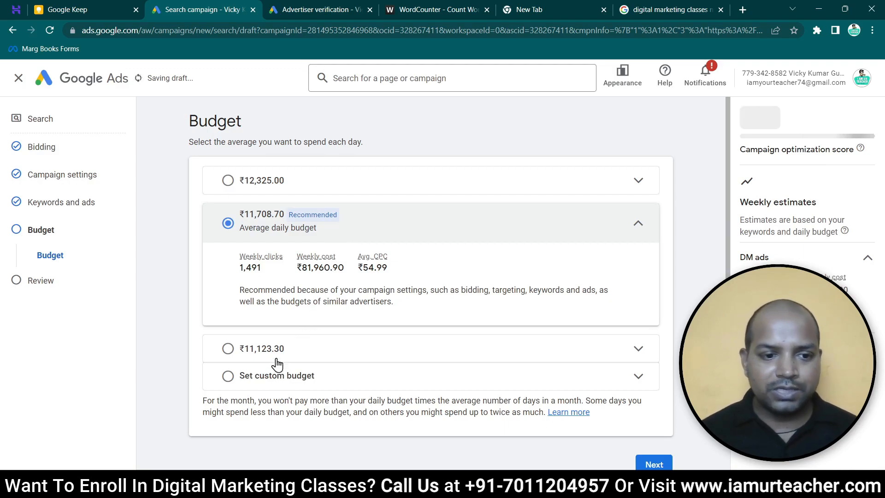
Step: Set a custom average daily budget of ₹200 for the campaign
{"action": "left_click", "coordinate": [237, 375]}
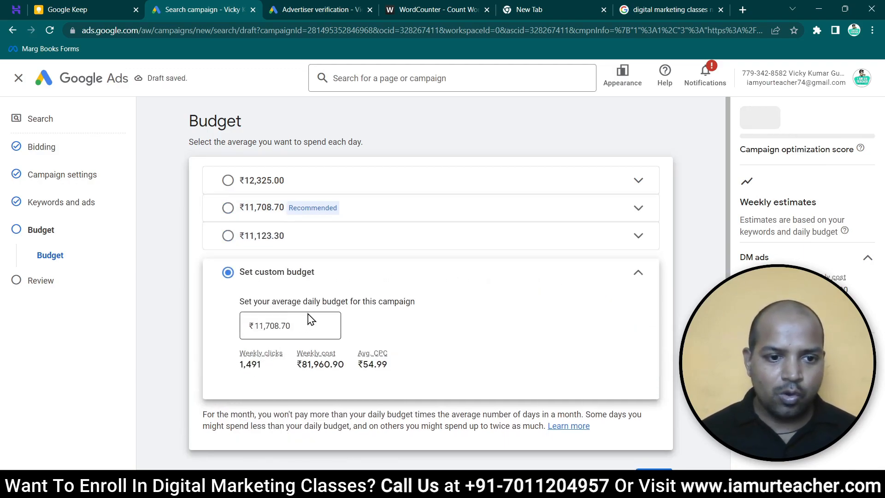
{"action": "left_click_drag", "start_coordinate": [306, 323], "coordinate": [244, 330]}
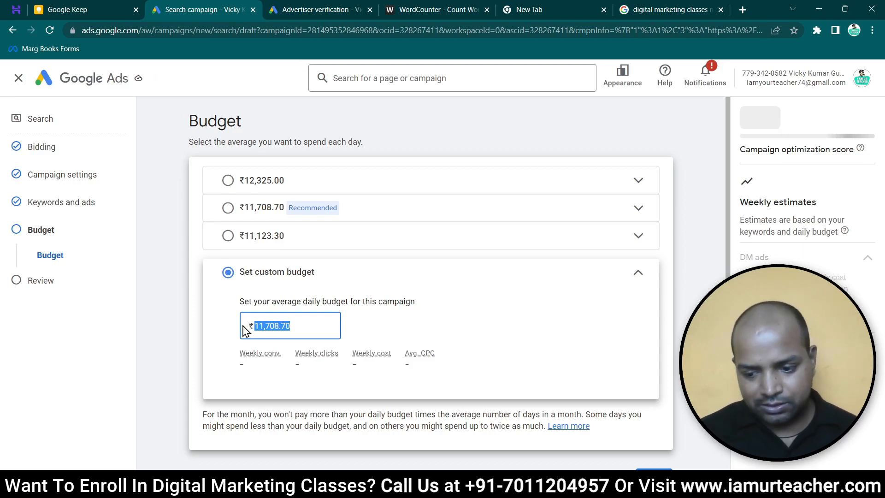
{"action": "type", "text": "100"}
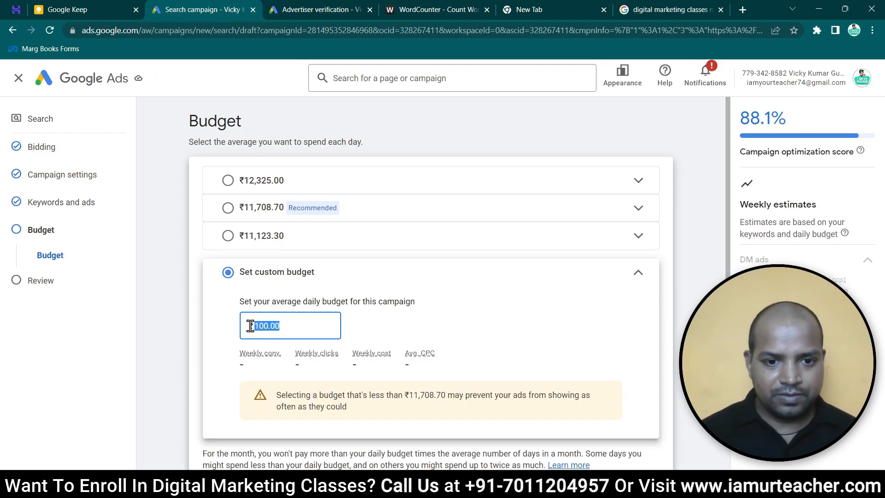
{"action": "type", "text": "200"}
{"action": "left_click", "coordinate": [426, 337]}
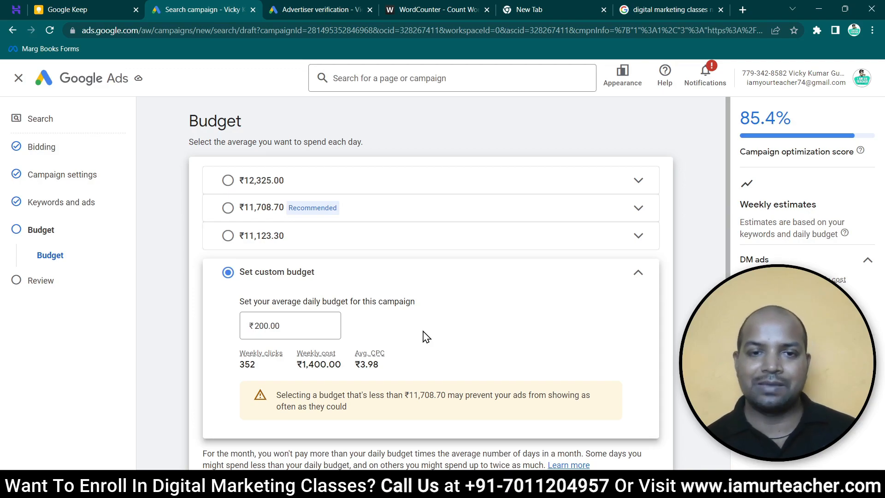
Step: Continue to the campaign review and check the summary of overview, bidding, campaign settings, keywords and ads, and budget
{"action": "left_click", "coordinate": [659, 435]}
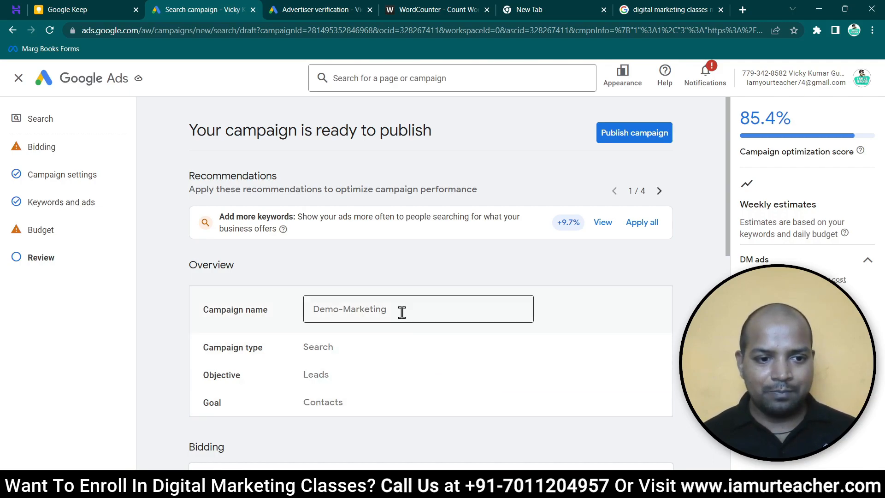
{"action": "scroll", "coordinate": [402, 313], "scroll_direction": "down", "scroll_amount": 2}
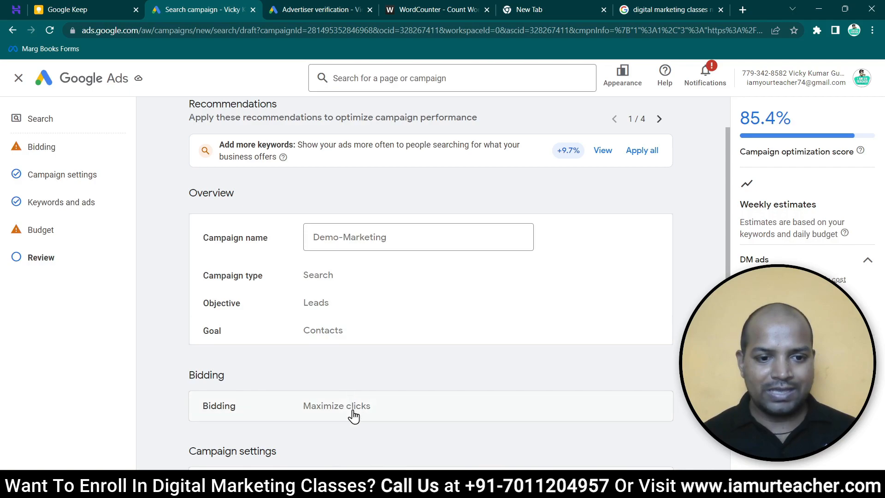
{"action": "scroll", "coordinate": [353, 416], "scroll_direction": "down", "scroll_amount": 4}
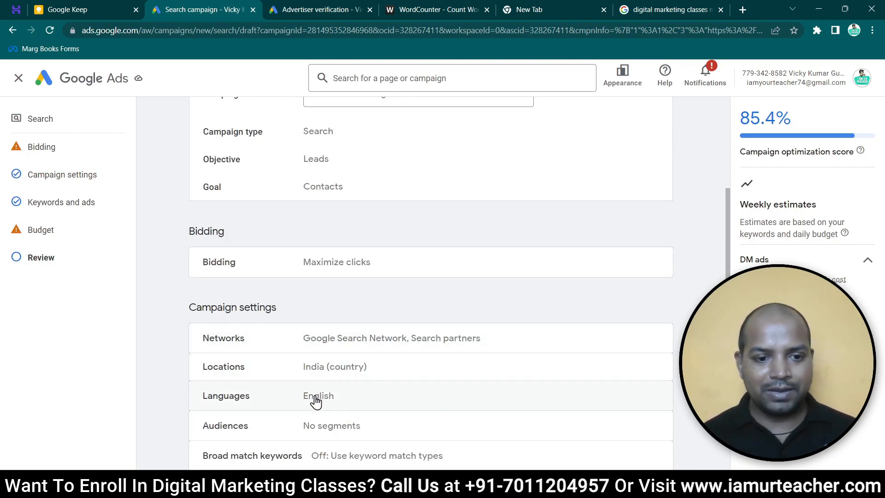
{"action": "scroll", "coordinate": [315, 394], "scroll_direction": "down", "scroll_amount": 4}
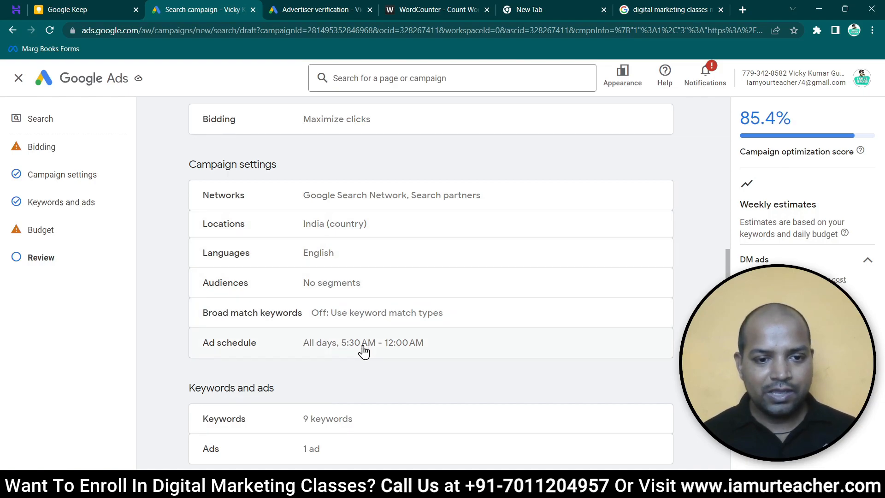
{"action": "scroll", "coordinate": [363, 352], "scroll_direction": "down", "scroll_amount": 2}
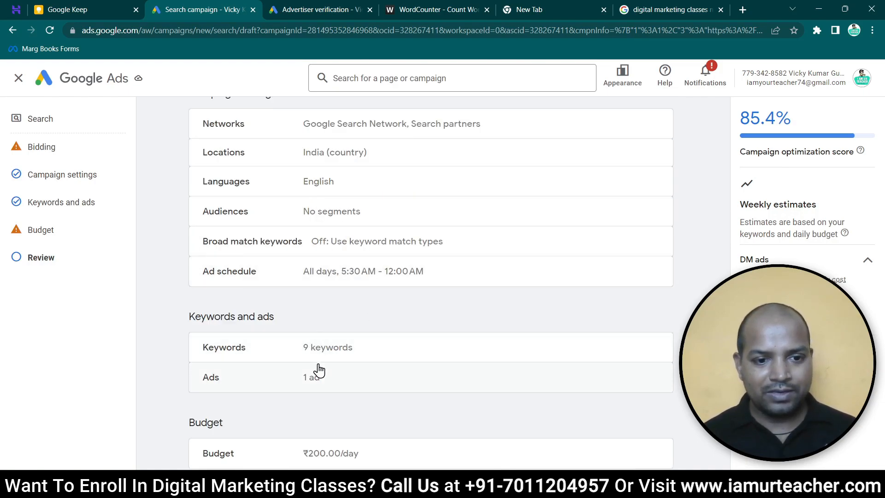
{"action": "scroll", "coordinate": [317, 359], "scroll_direction": "down", "scroll_amount": 2}
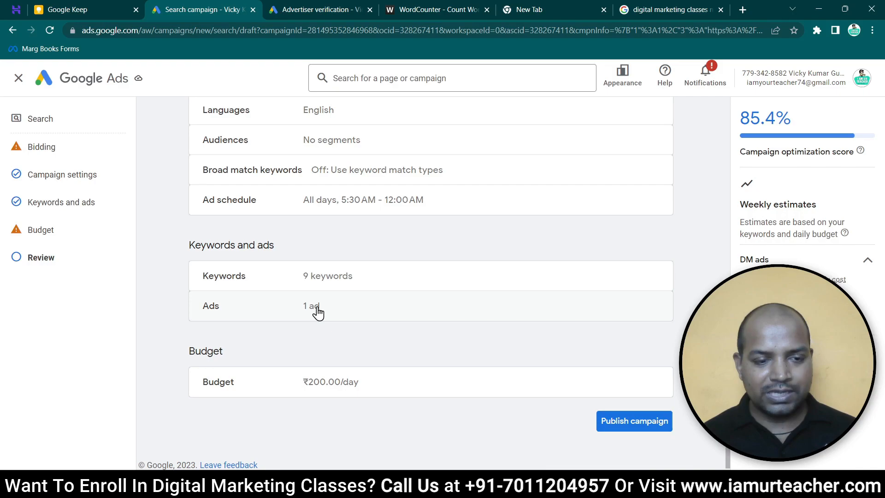